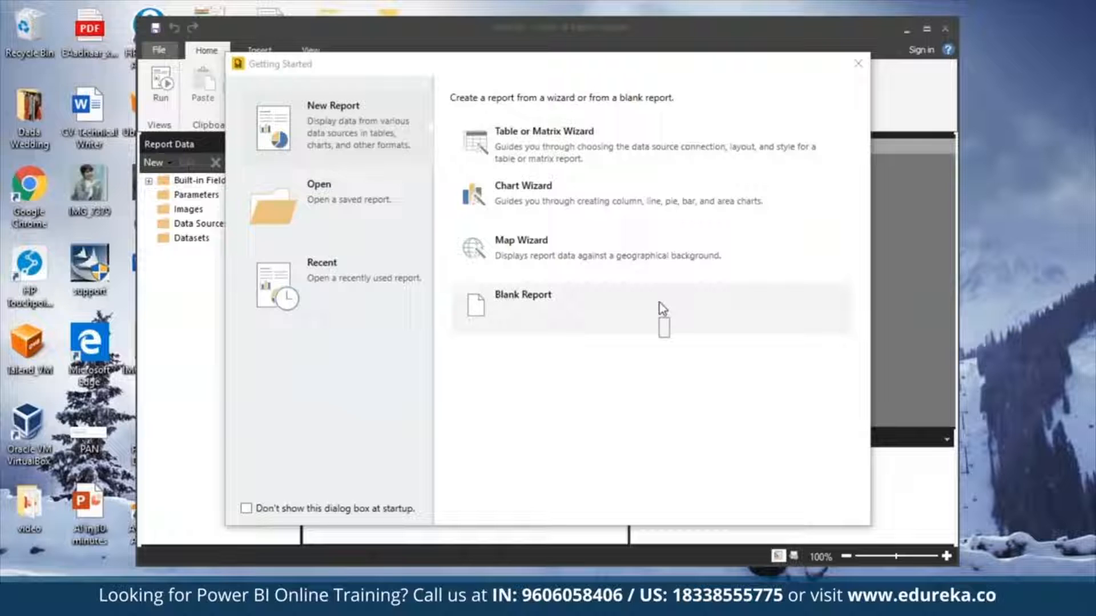
# Dismiss the Getting Started dialog and maximize the report builder window.
pyautogui.click(515, 441)
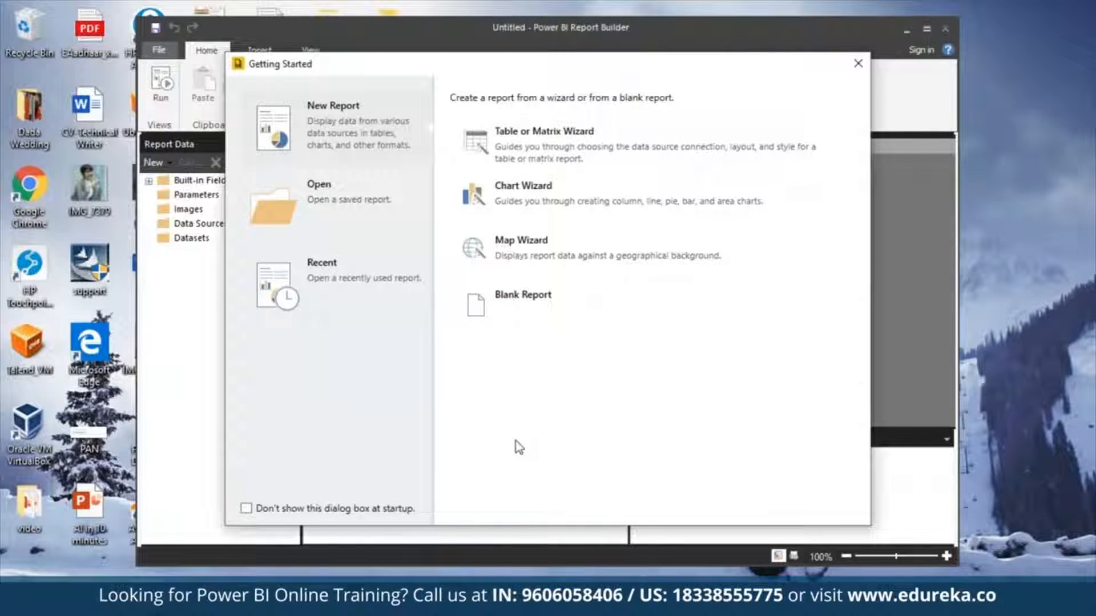
pyautogui.click(866, 58)
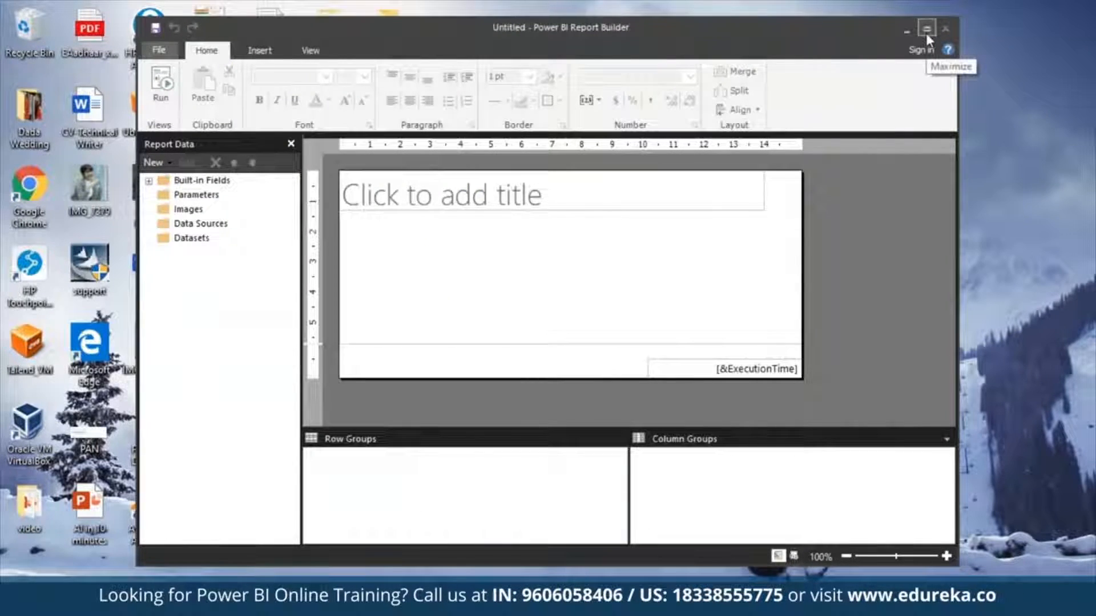
pyautogui.click(926, 31)
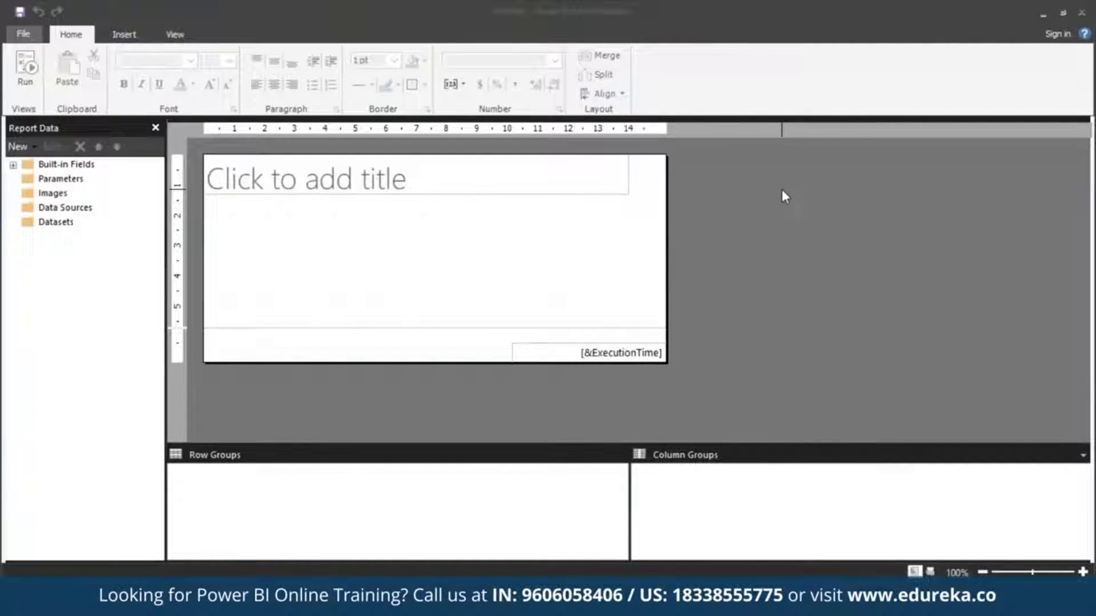
# Start a new report with the Table or Matrix Wizard, using the option to create a dataset.
pyautogui.click(27, 35)
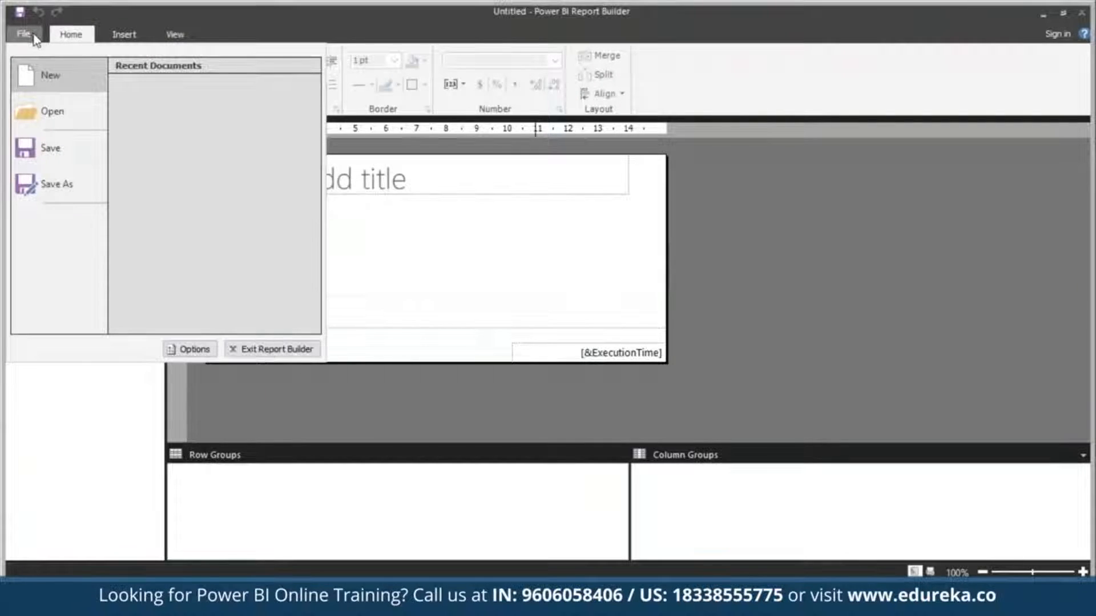
pyautogui.click(64, 74)
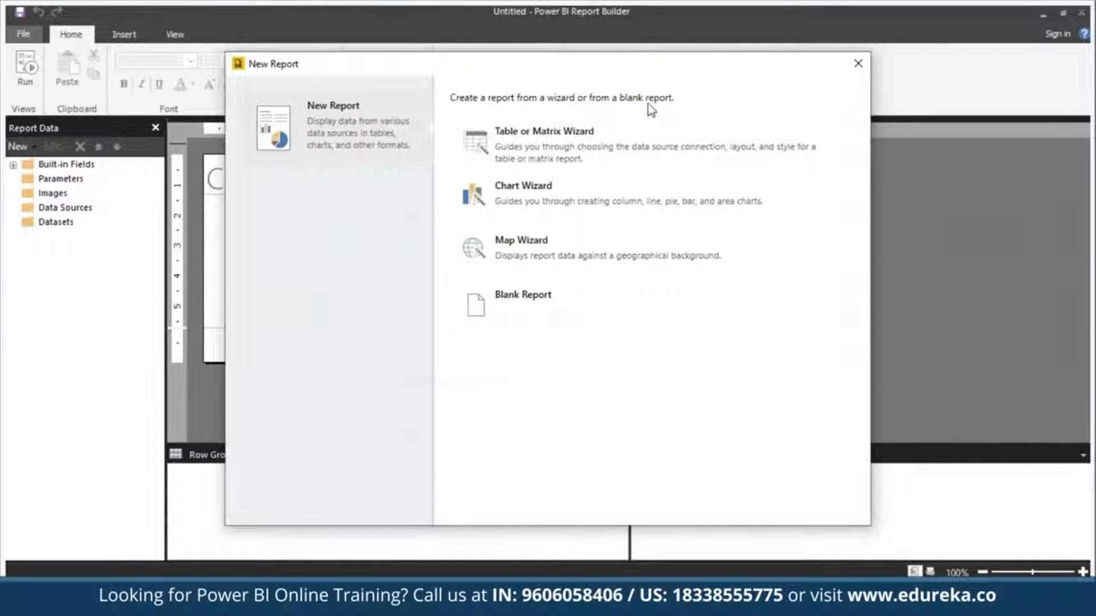
pyautogui.click(607, 156)
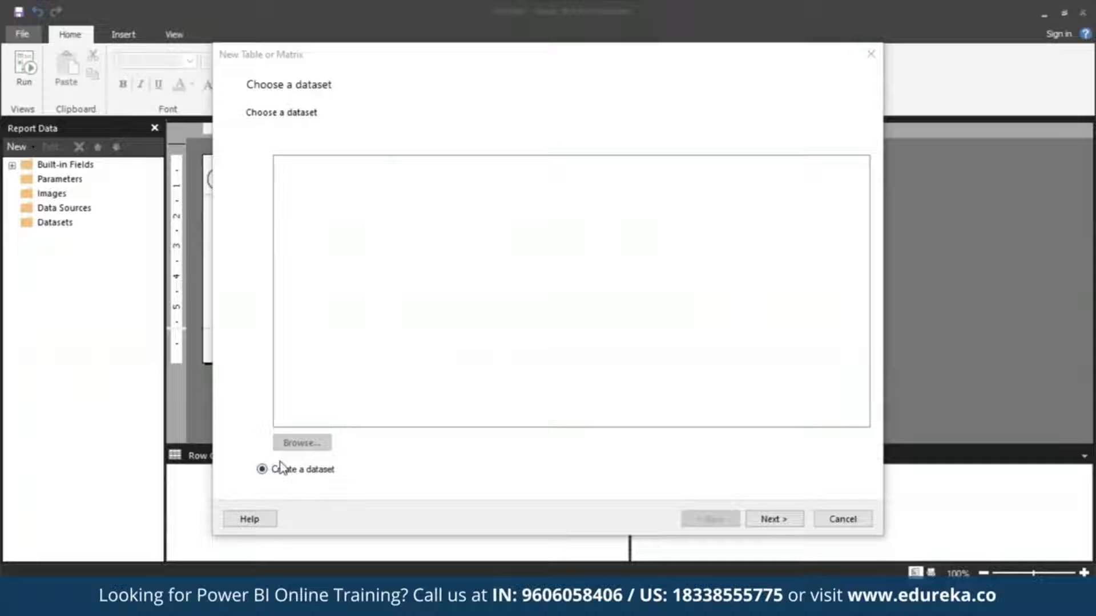
pyautogui.click(781, 520)
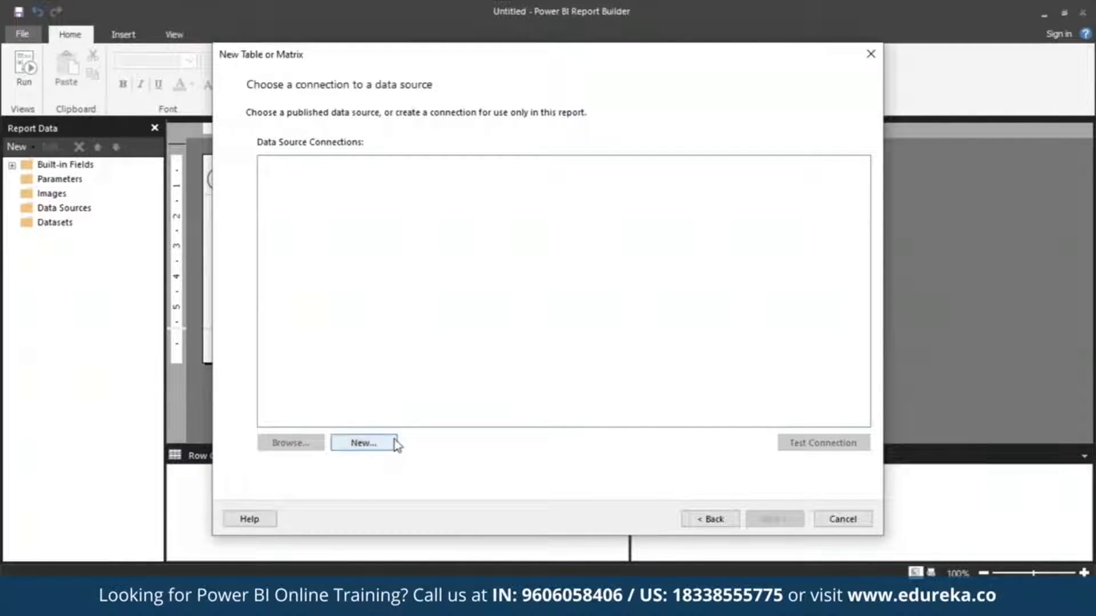
# Create a new data source connection and name it MyAzureDataSource.
pyautogui.click(364, 443)
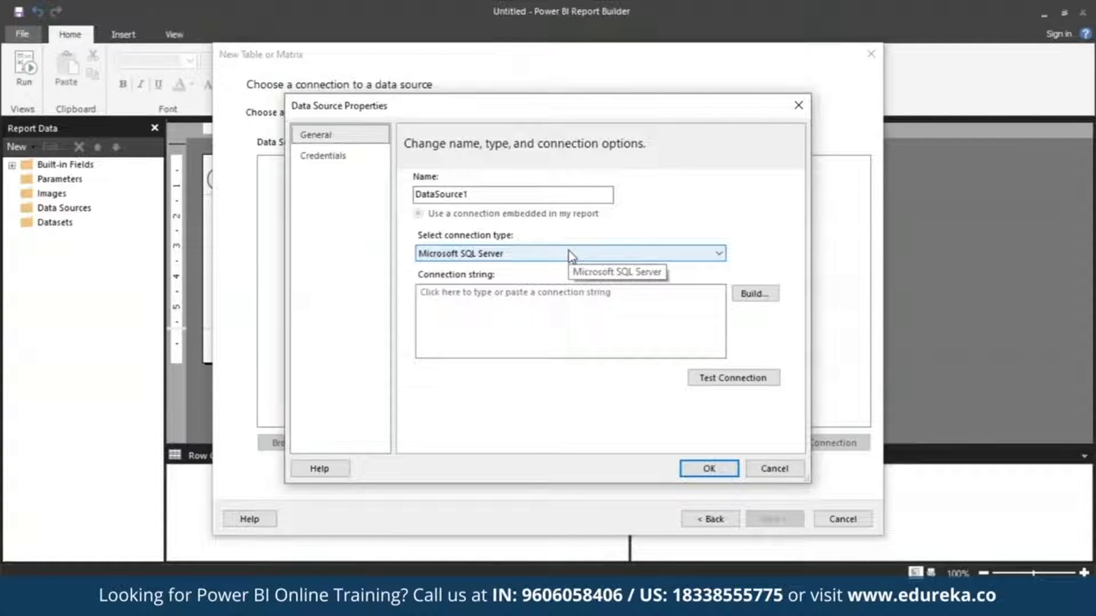
pyautogui.doubleClick(574, 194)
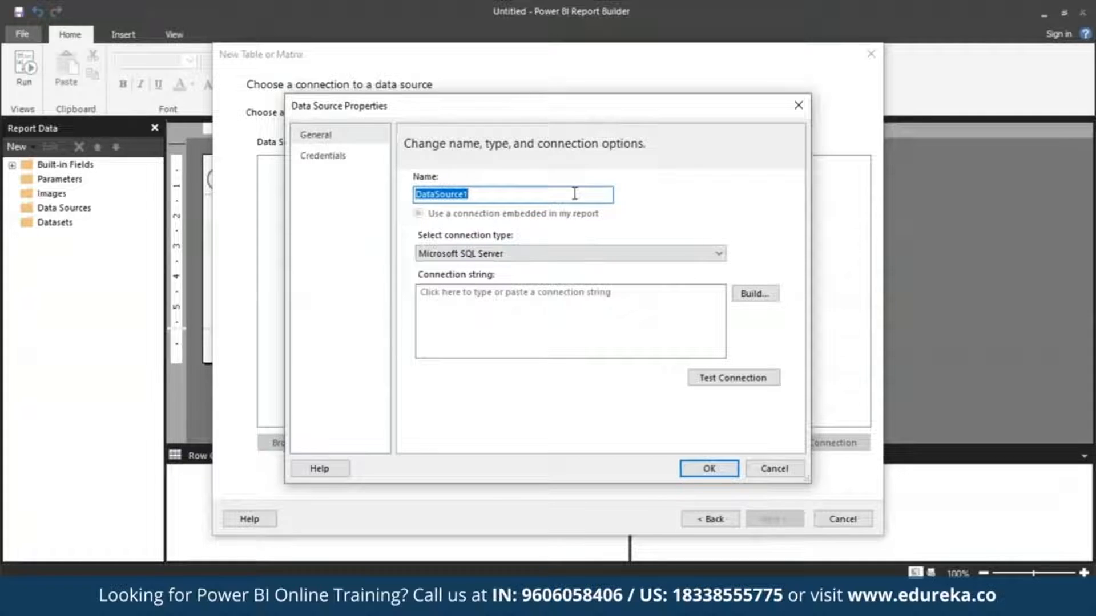
pyautogui.write('My')
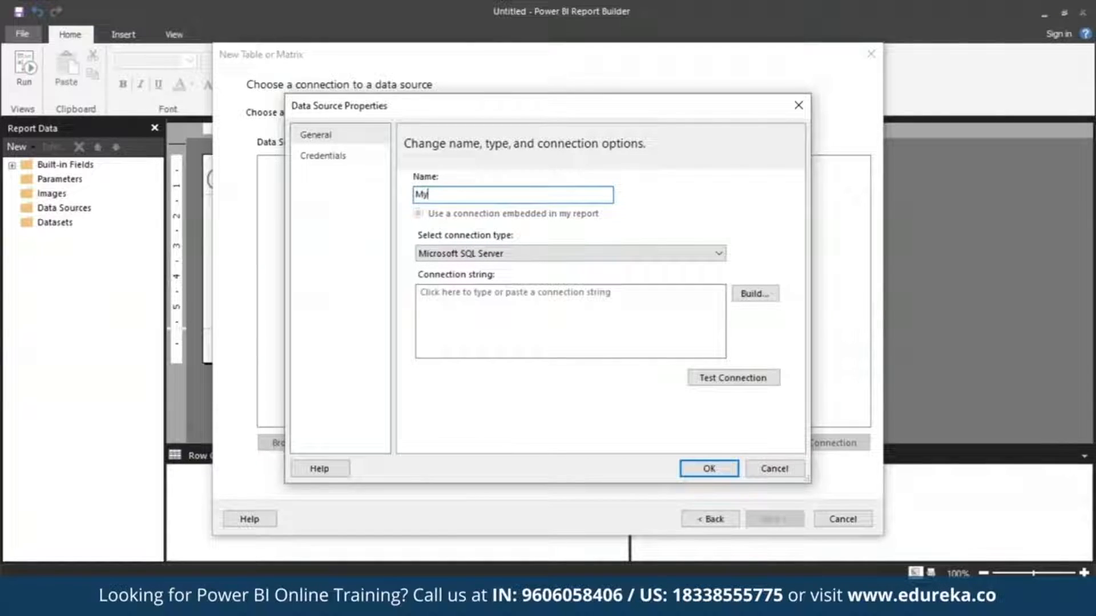
pyautogui.write('AzureDataSo')
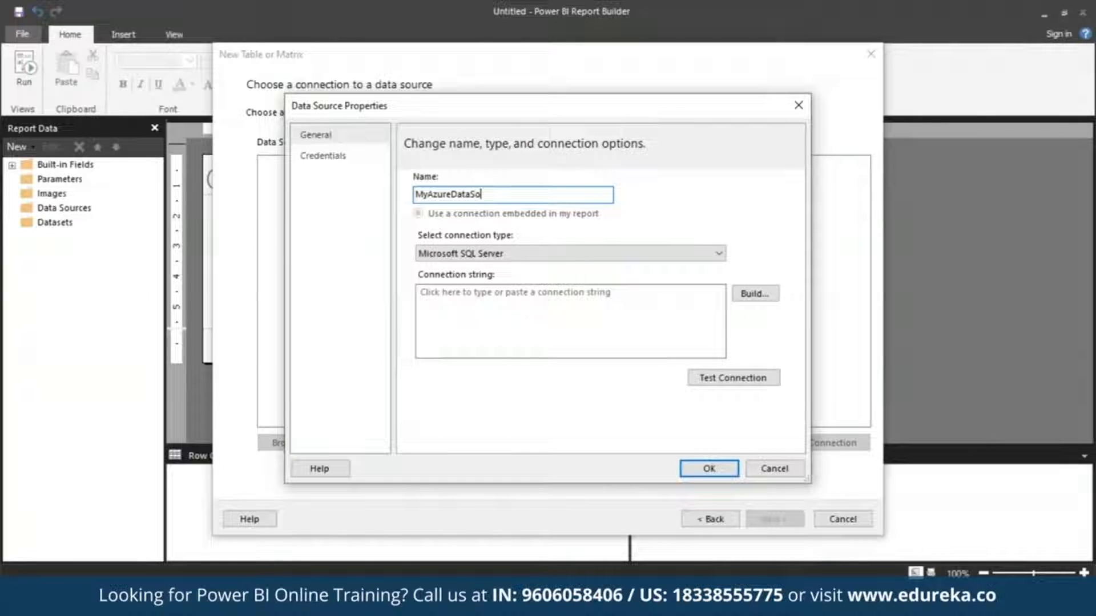
pyautogui.write('urce')
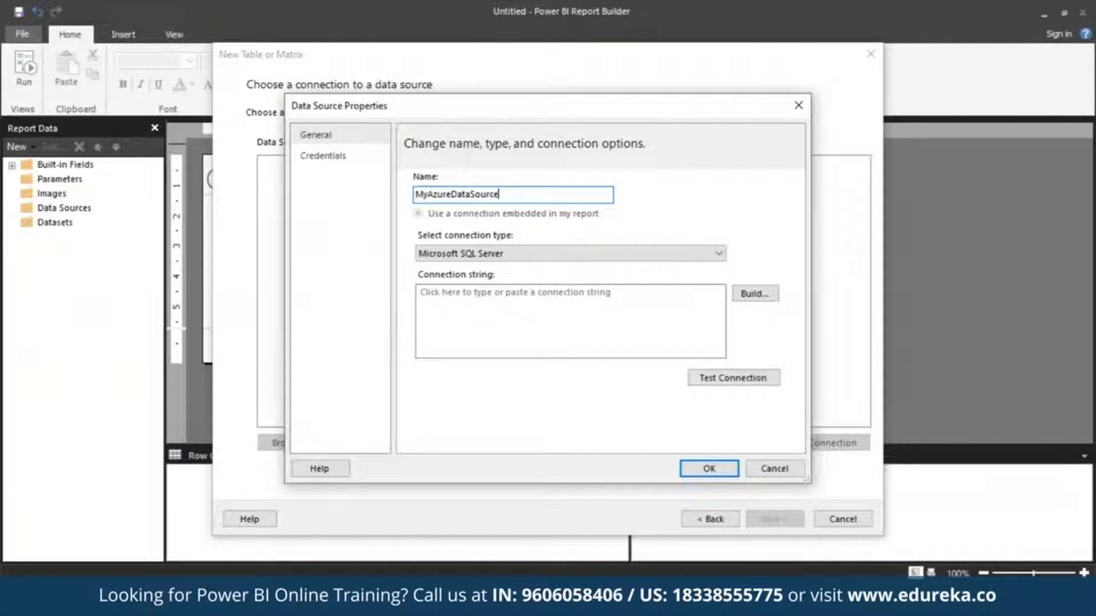
# Set the connection type to Microsoft Azure SQL Database and build its connection with SQL Server Authentication.
pyautogui.click(720, 255)
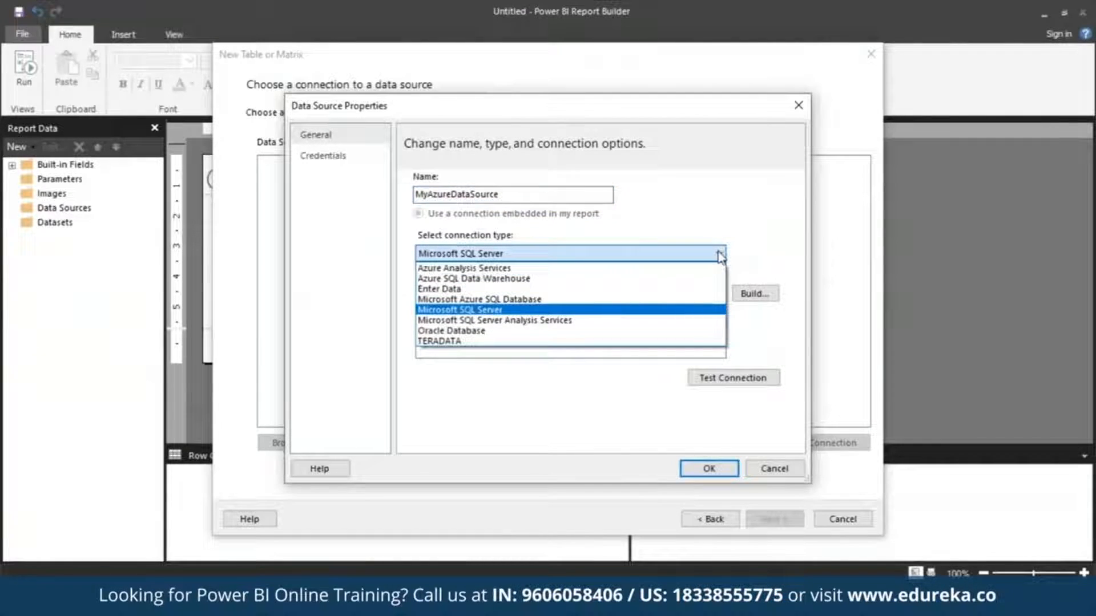
pyautogui.click(653, 300)
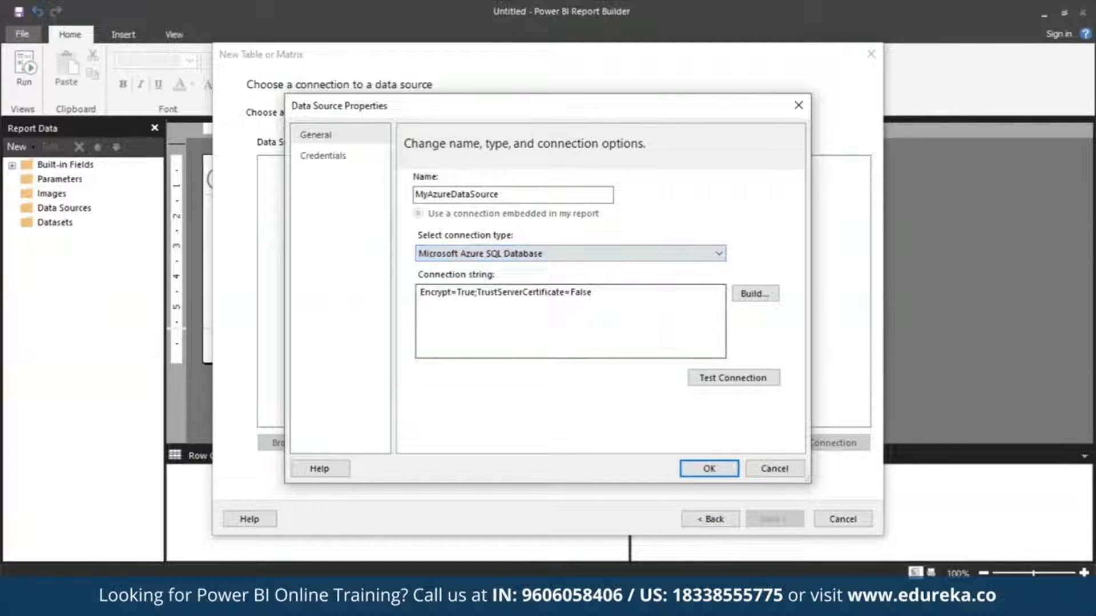
pyautogui.click(764, 294)
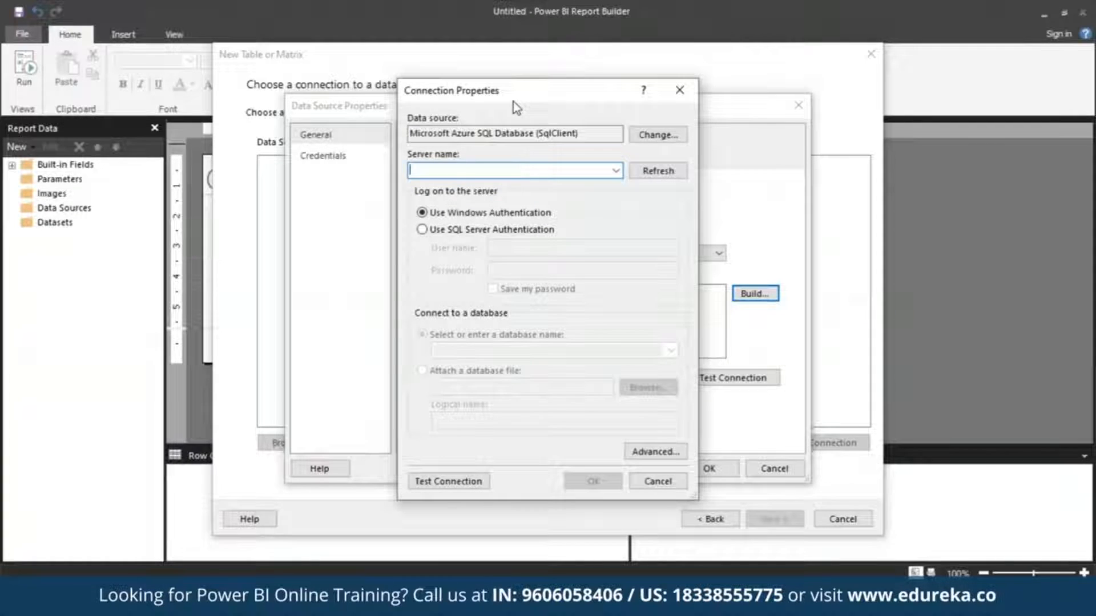
pyautogui.click(491, 228)
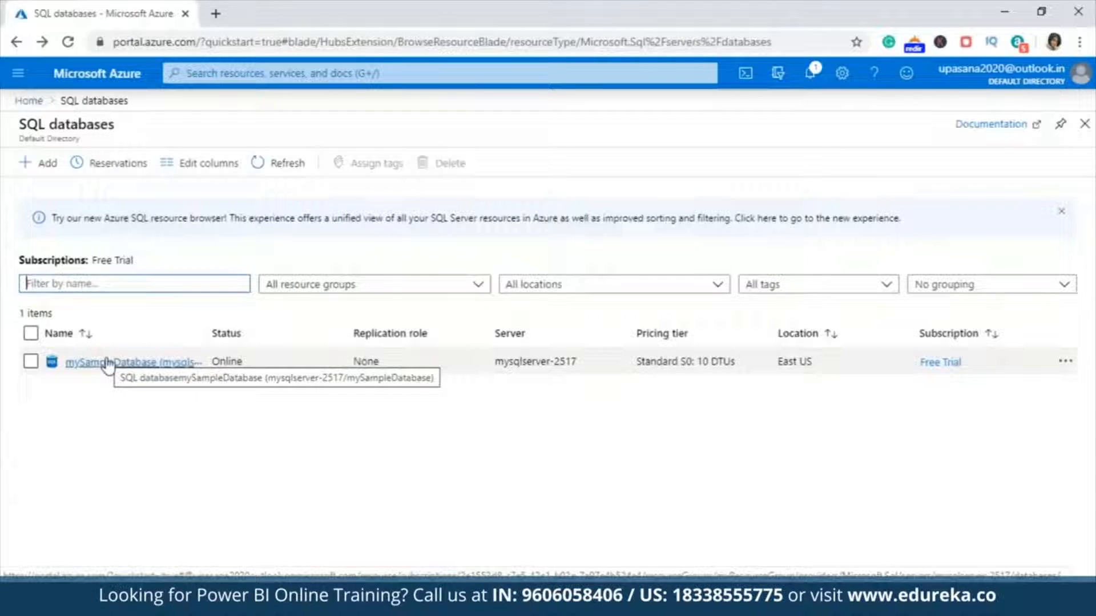
# Switch to the Azure portal, copy mySampleDatabase's server name and paste it as the server name in the connection properties.
pyautogui.click(107, 363)
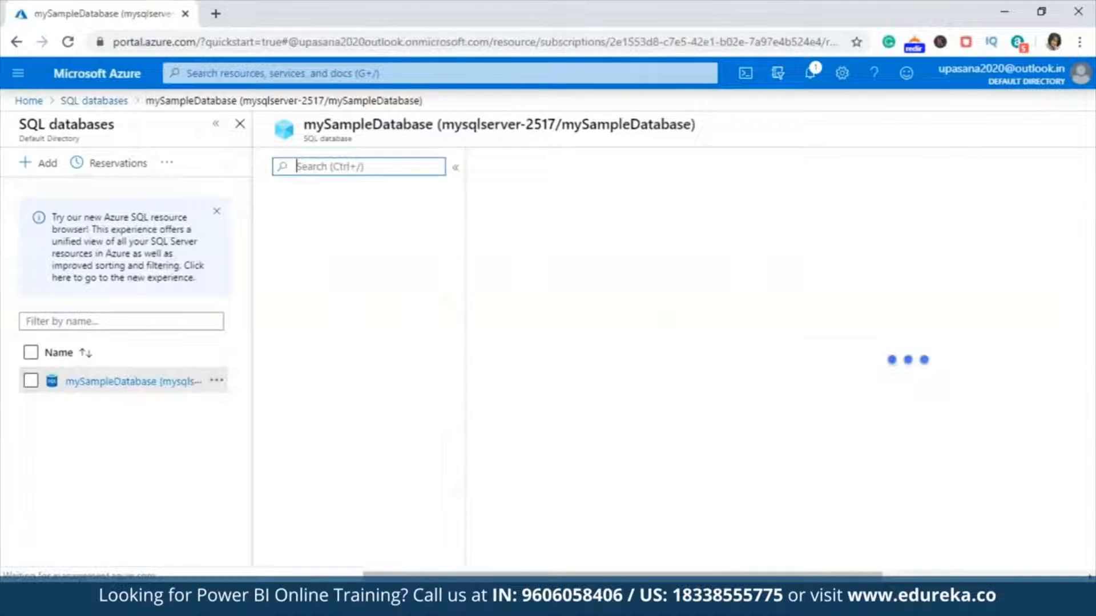
pyautogui.click(452, 166)
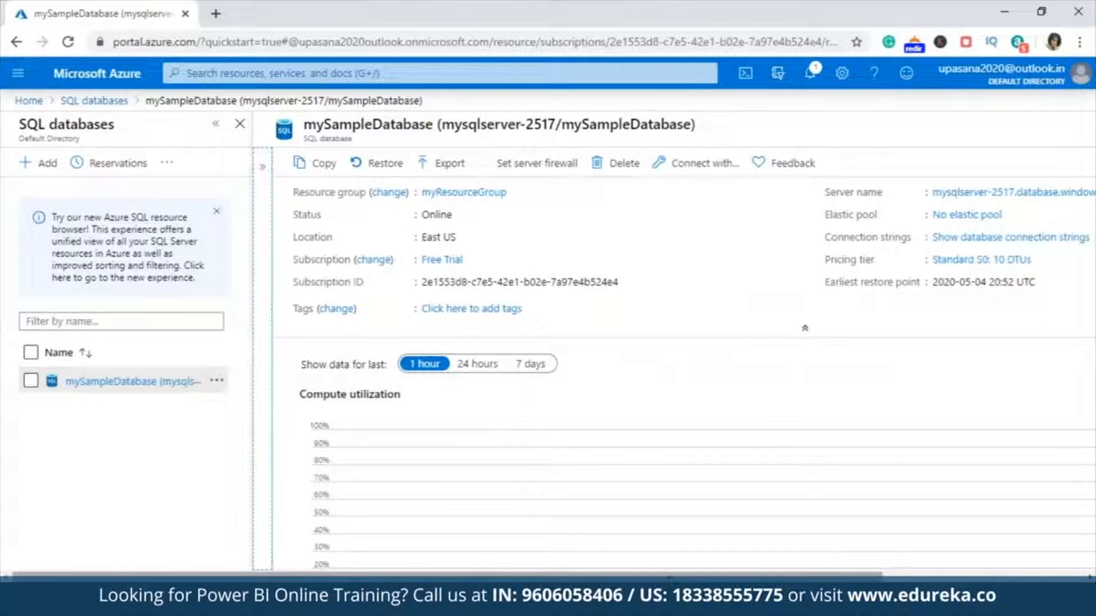
pyautogui.moveTo(736, 575); pyautogui.dragTo(943, 573)
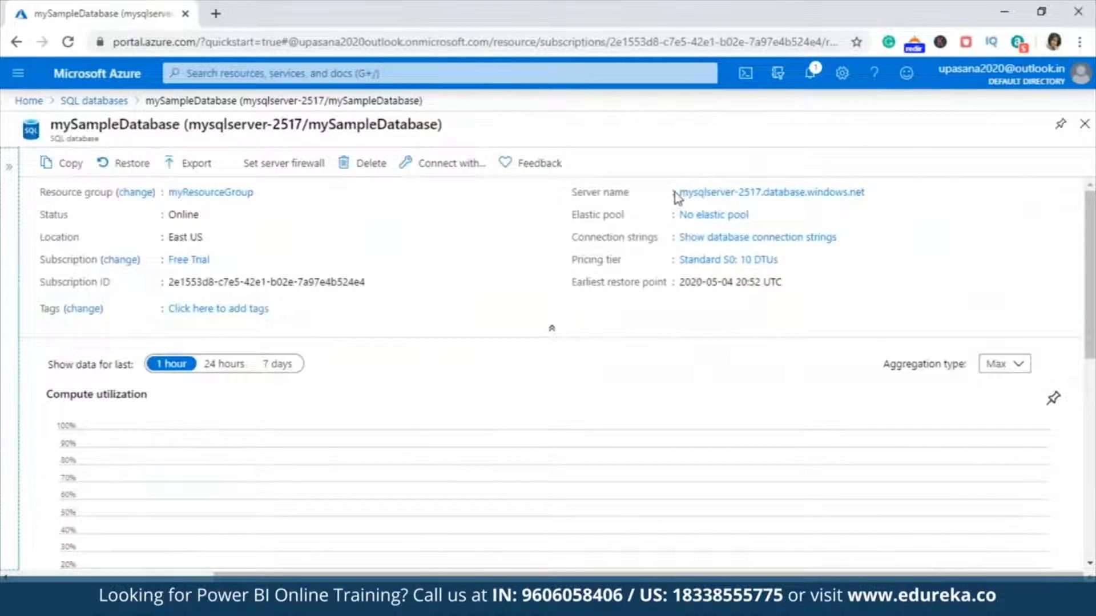
pyautogui.moveTo(677, 192); pyautogui.dragTo(895, 196)
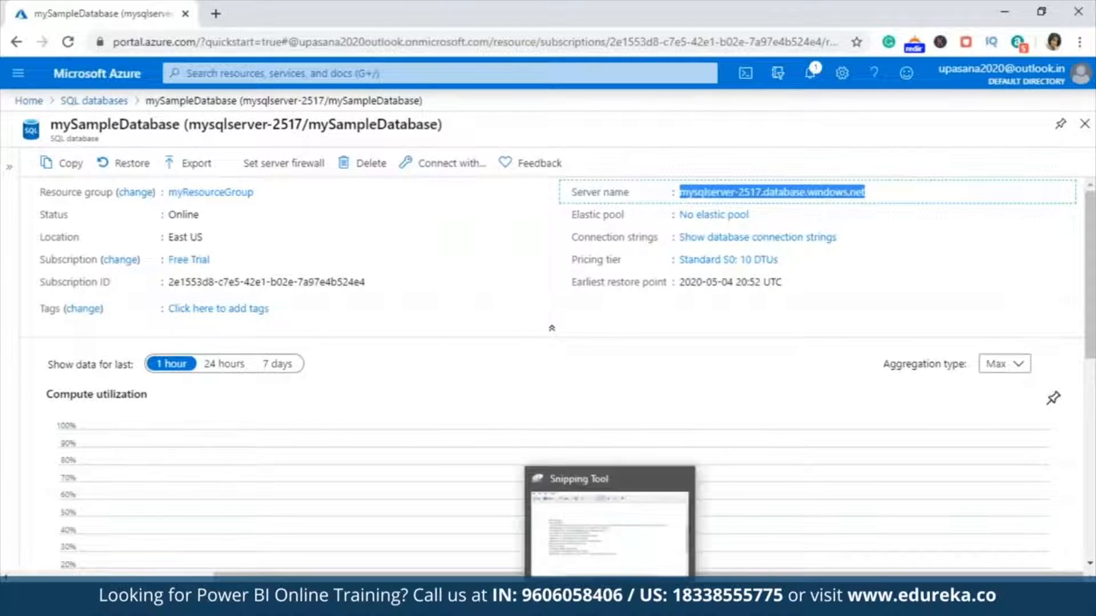
pyautogui.moveTo(688, 605)
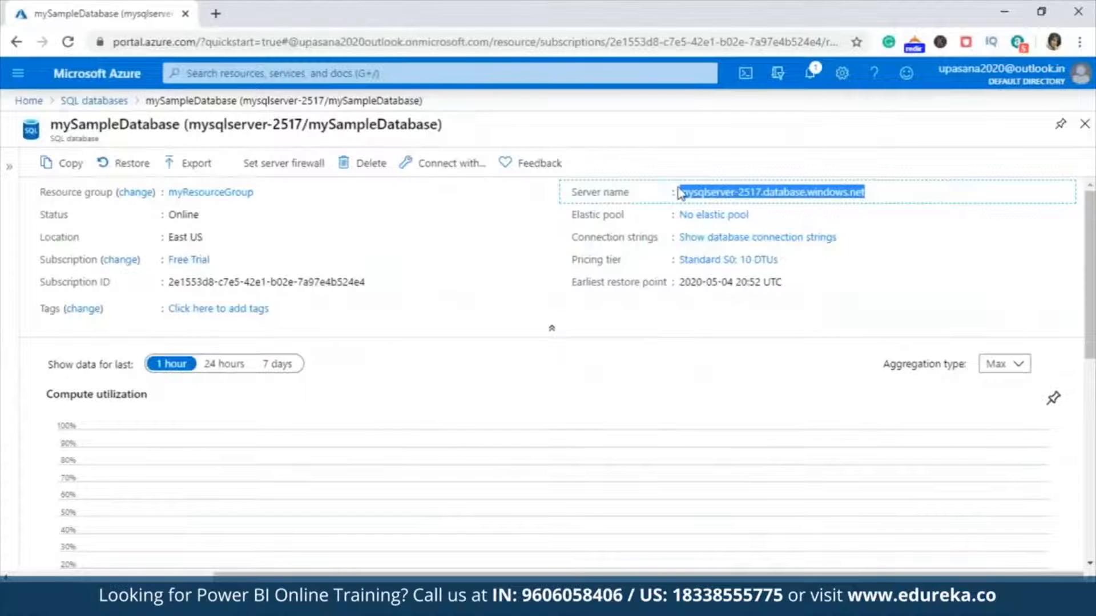
pyautogui.click(1056, 193)
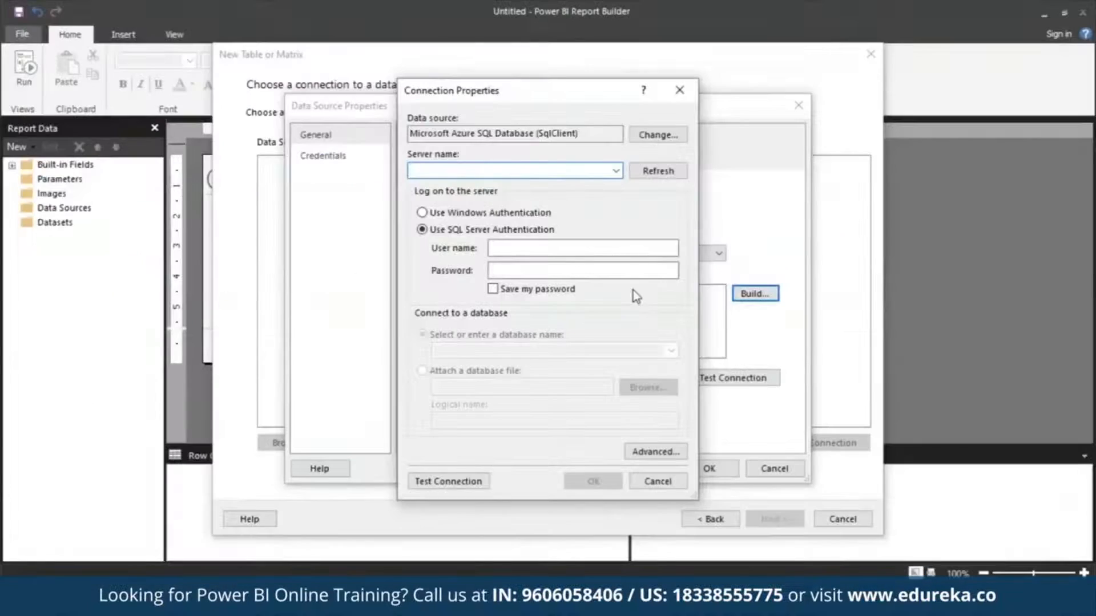
pyautogui.hotkey('ctrl', 'v')
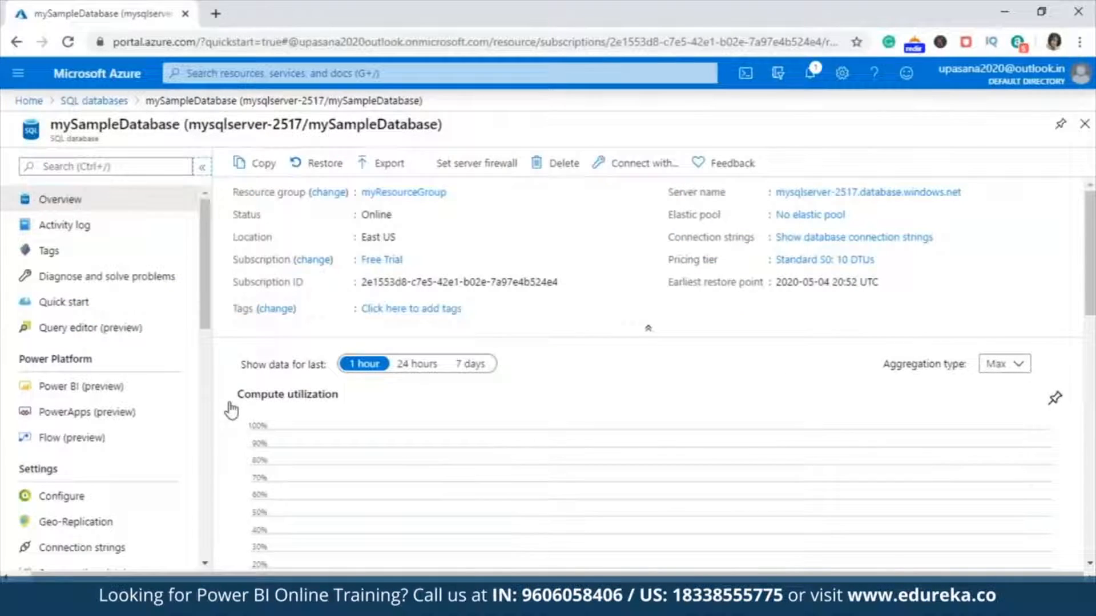
# Look up the login in the database's Azure Query editor, enter the user name and account password in the connection properties, and save the password.
pyautogui.click(127, 326)
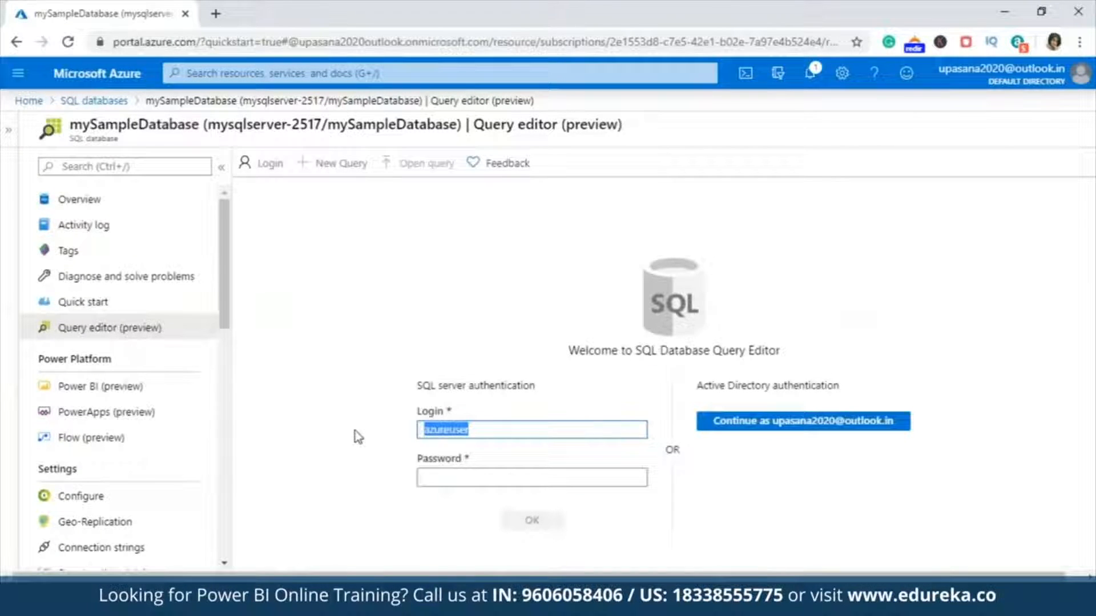
pyautogui.click(1005, 11)
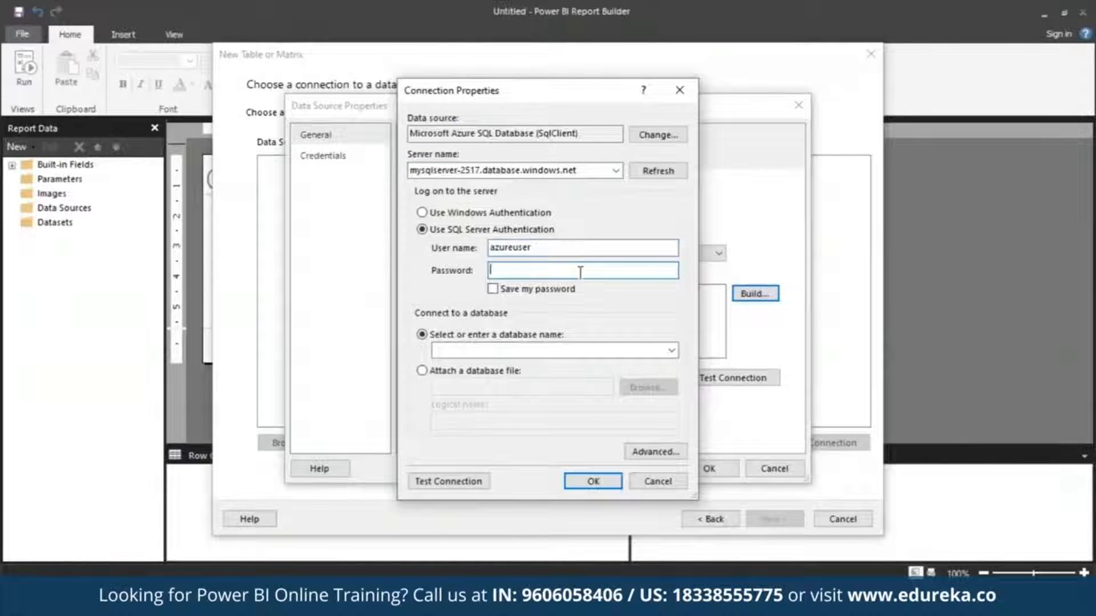
pyautogui.write('••••••••••••')
pyautogui.click(492, 289)
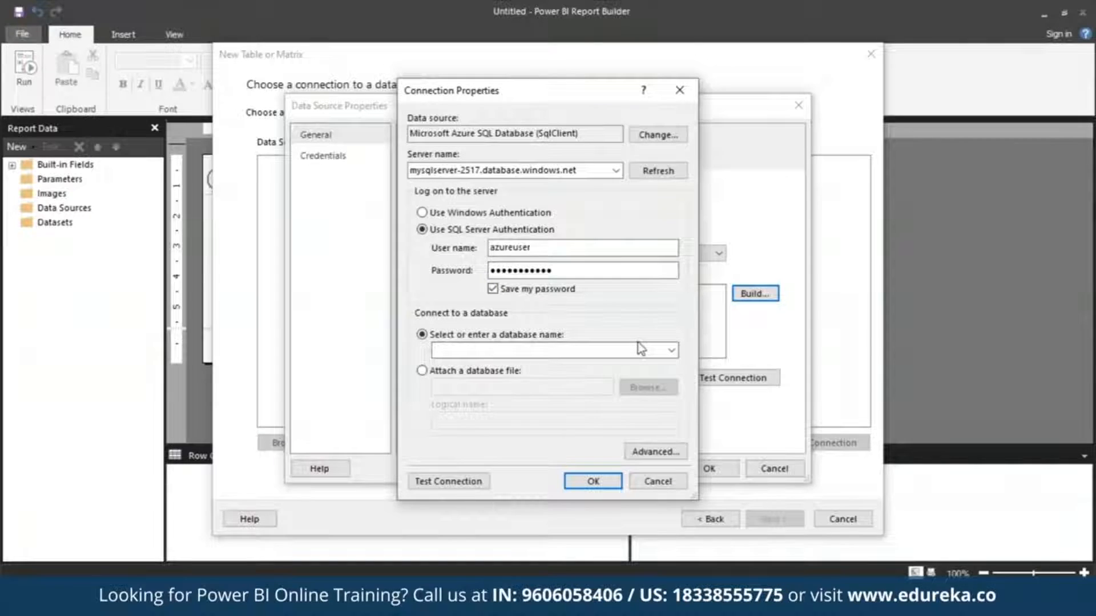
# Choose mySampleDatabase as the database, test the connection and accept the connection properties.
pyautogui.click(672, 351)
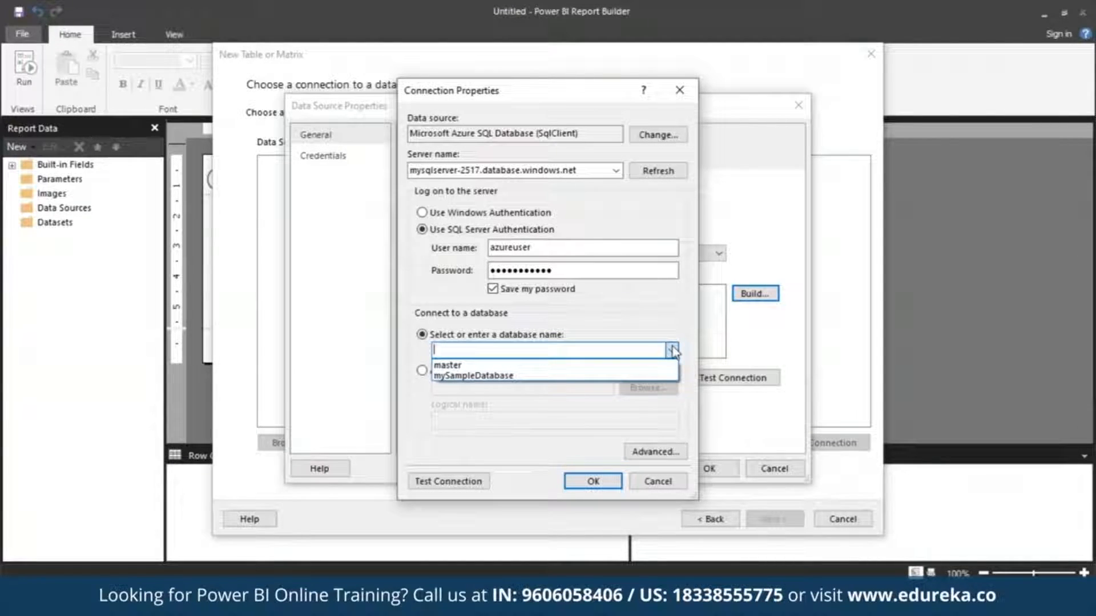
pyautogui.click(634, 377)
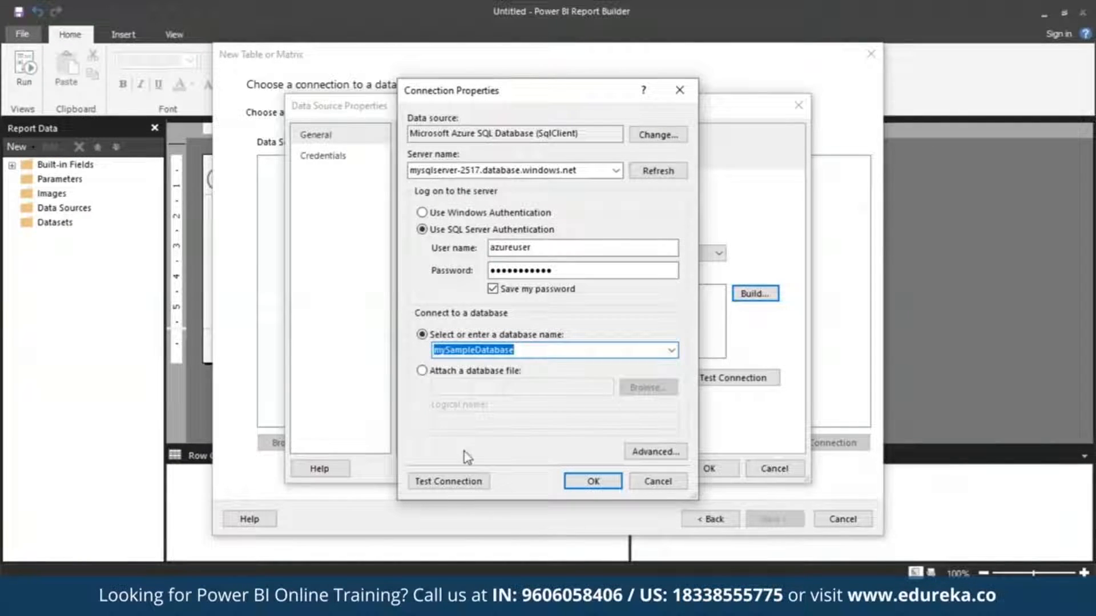
pyautogui.click(448, 481)
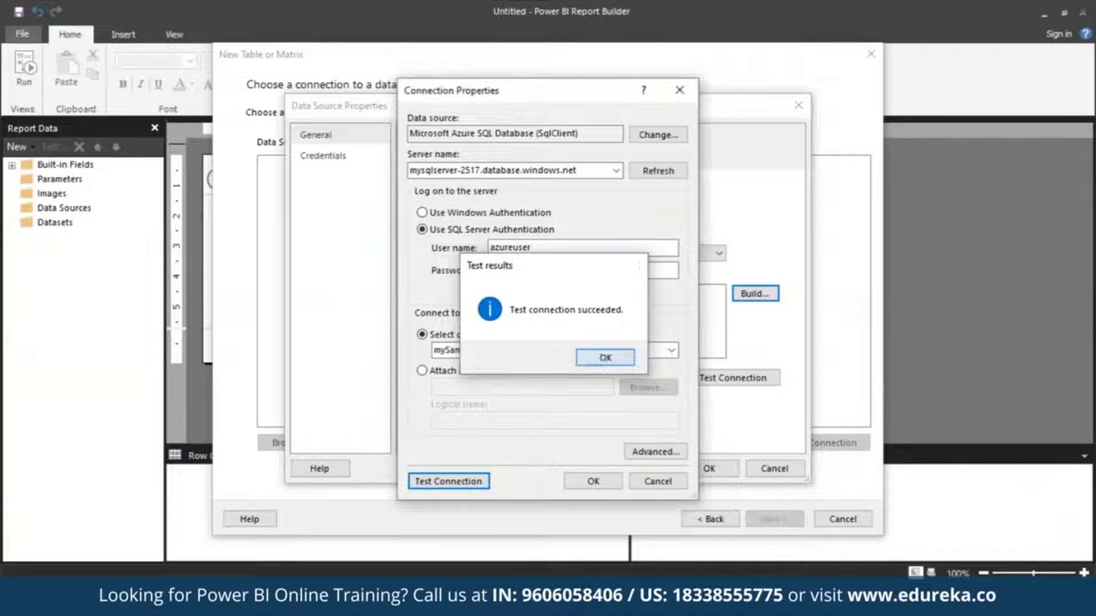
pyautogui.click(602, 358)
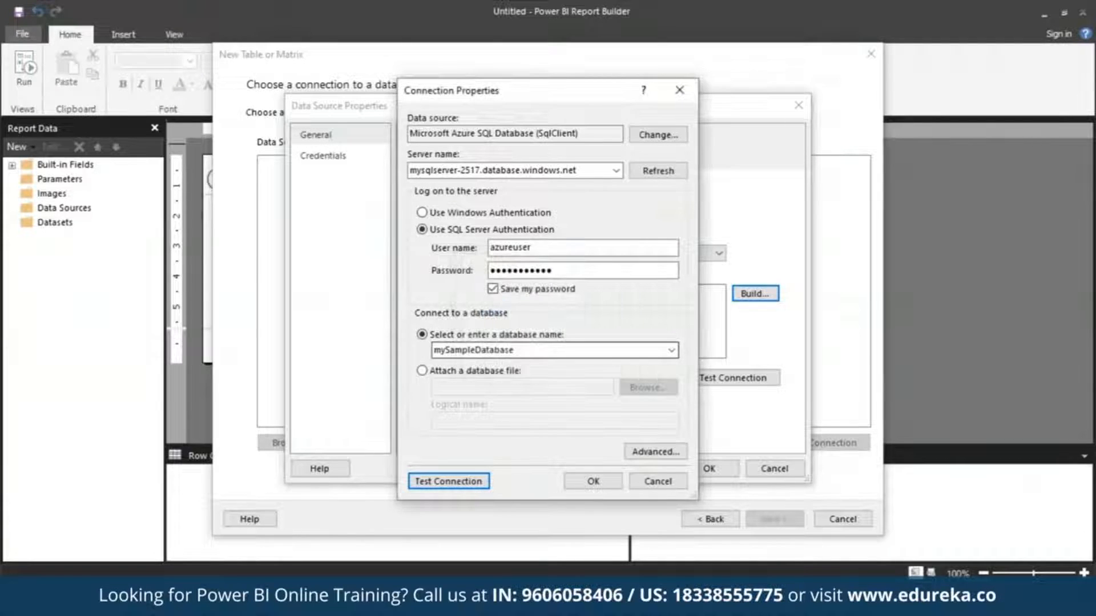
pyautogui.click(593, 483)
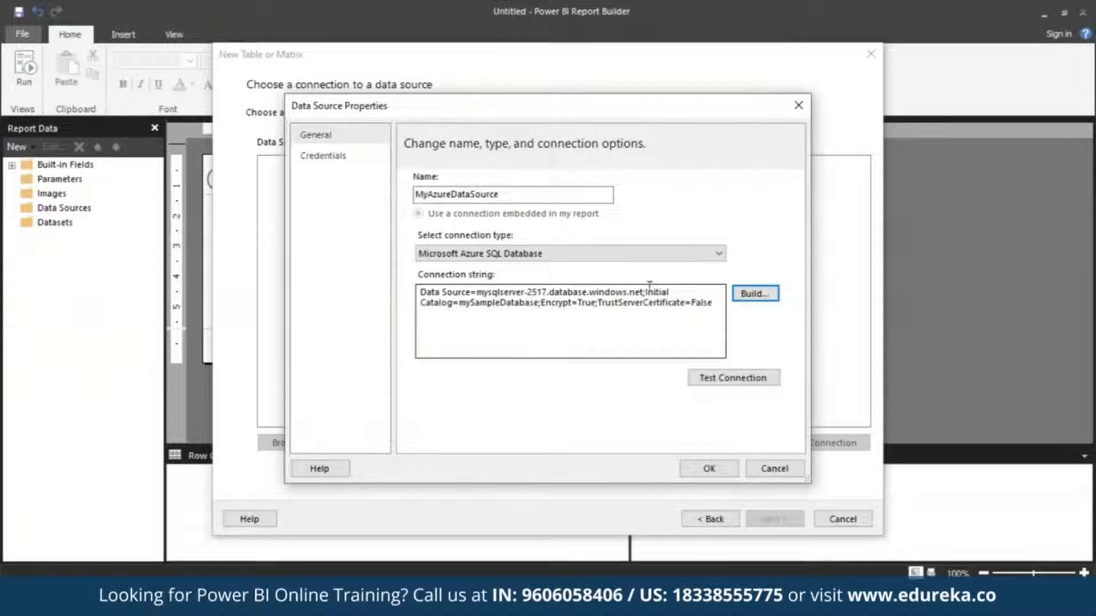
# Accept the data source properties and continue to the query design with MyAzureDataSource.
pyautogui.moveTo(423, 304); pyautogui.dragTo(714, 336)
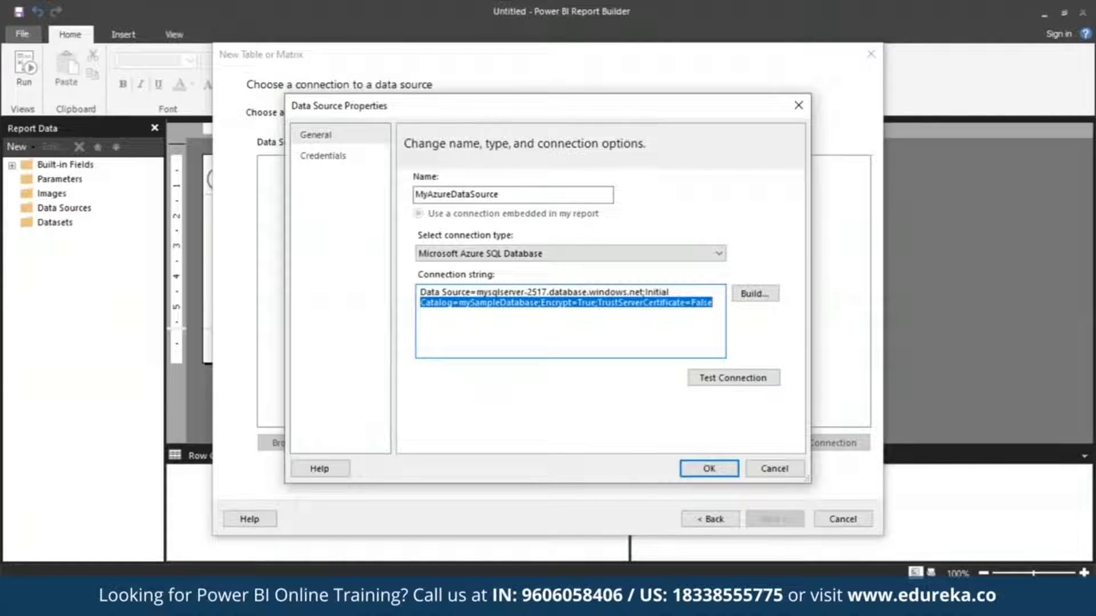
pyautogui.click(709, 469)
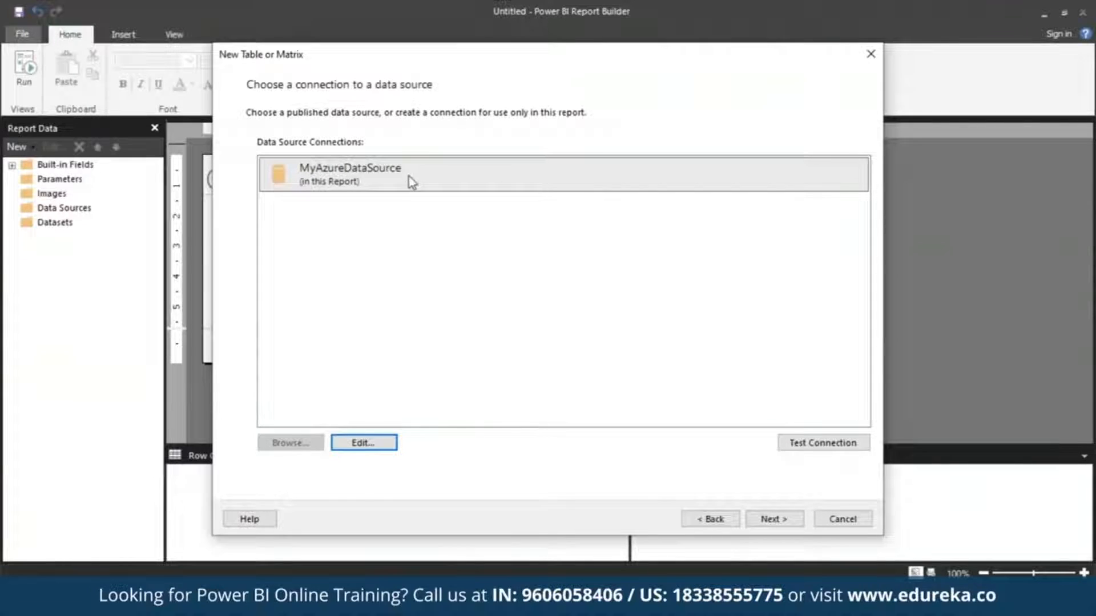
pyautogui.click(352, 181)
pyautogui.click(774, 519)
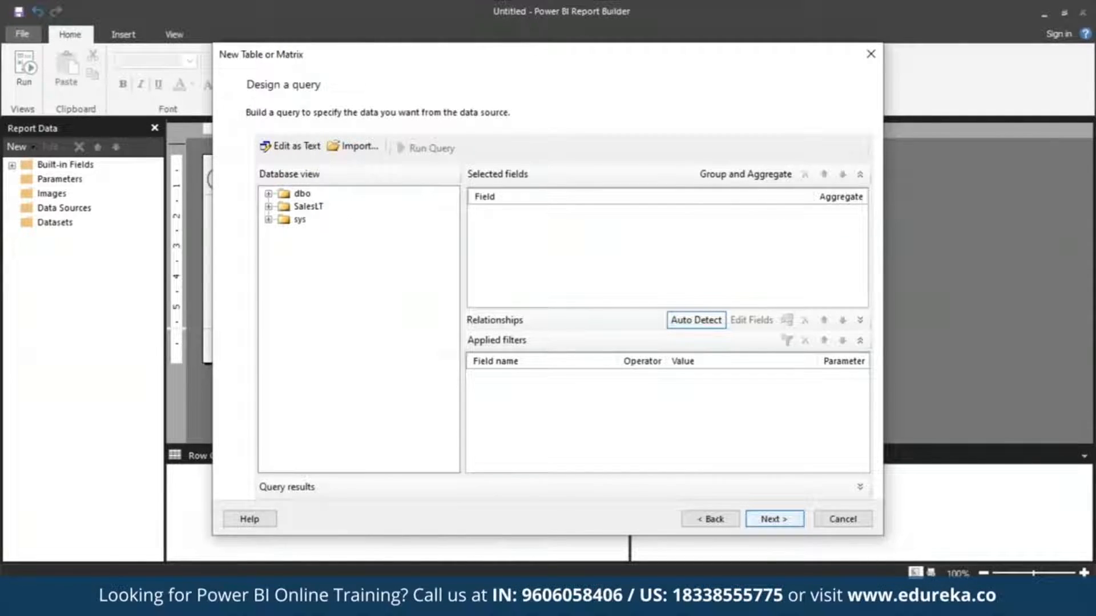
# Include the SalesLT tables Address, Customer, Product, ProductCategory, SalesOrderDetail and SalesOrderHeader in the query.
pyautogui.click(310, 209)
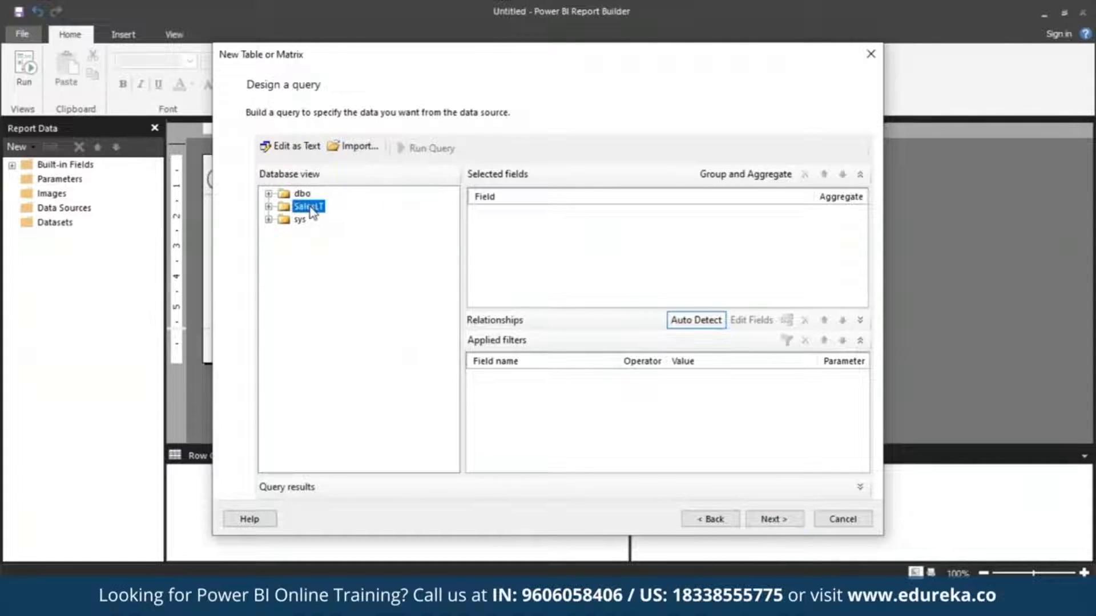
pyautogui.click(269, 207)
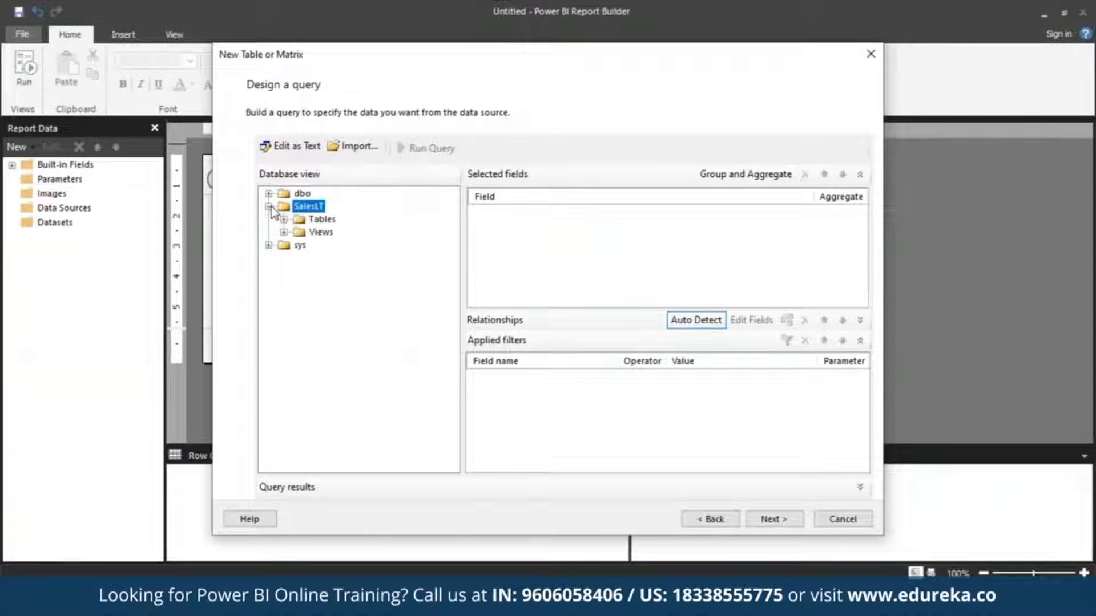
pyautogui.click(284, 220)
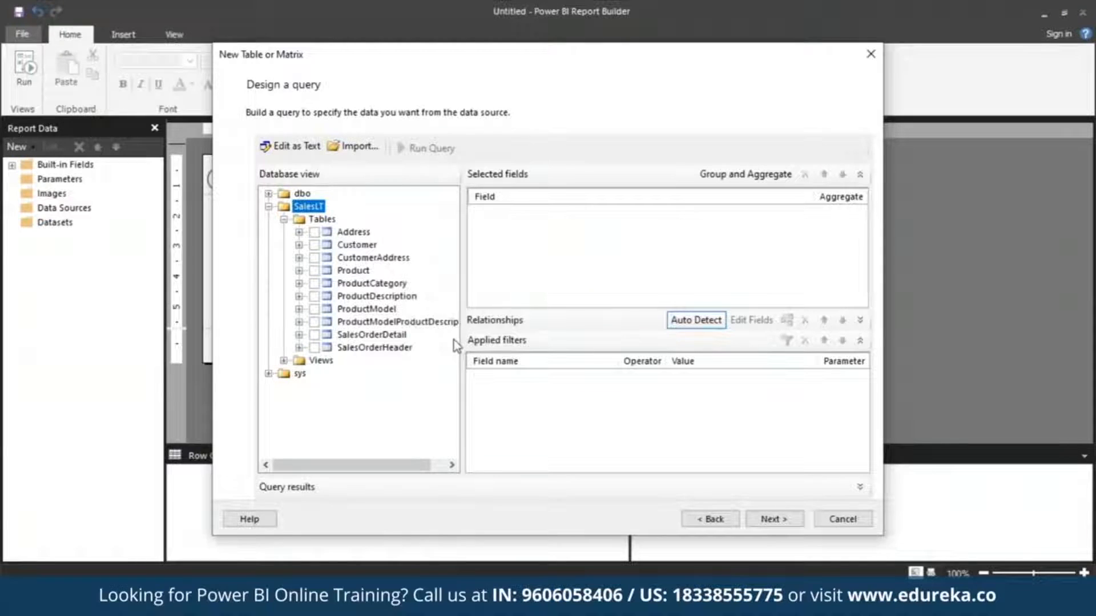
pyautogui.click(314, 233)
pyautogui.click(315, 245)
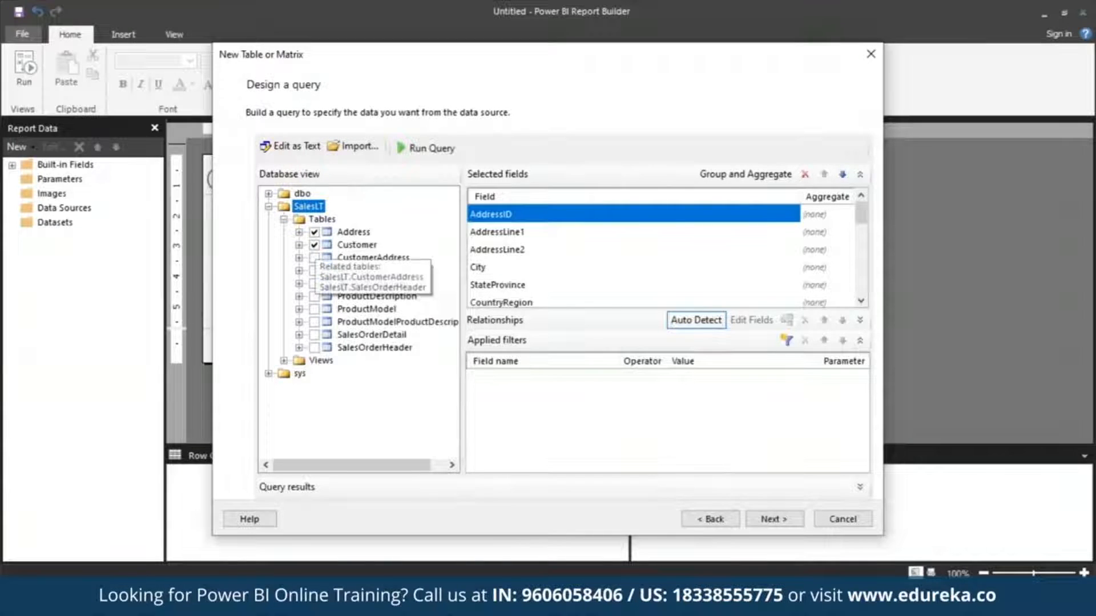
pyautogui.click(314, 270)
pyautogui.click(315, 284)
pyautogui.click(314, 335)
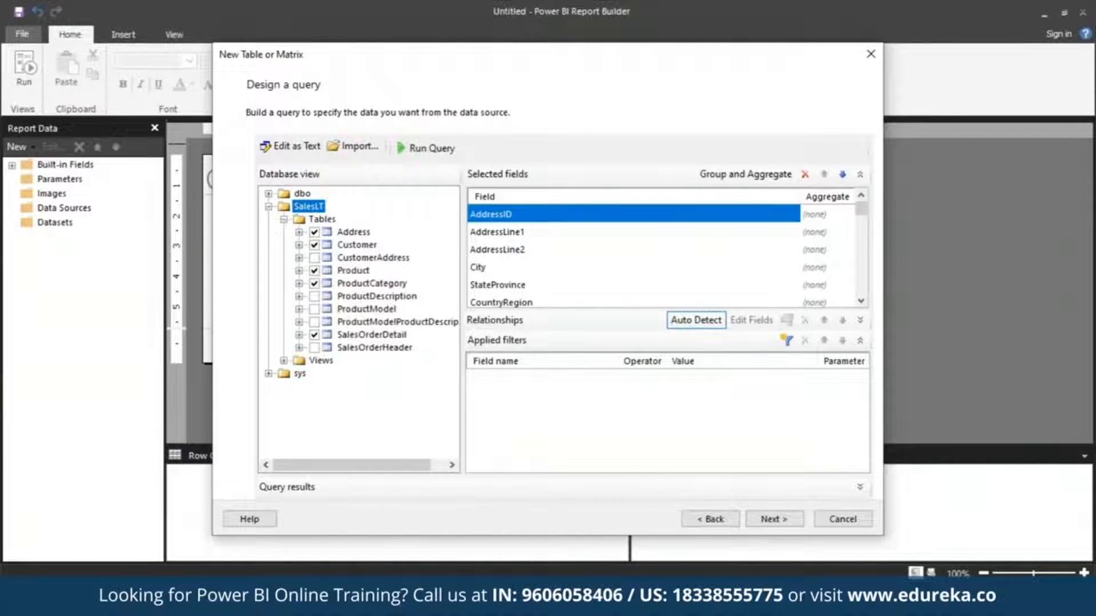
pyautogui.click(314, 348)
# Run the query, look through its results and continue to arranging the fields.
pyautogui.click(426, 149)
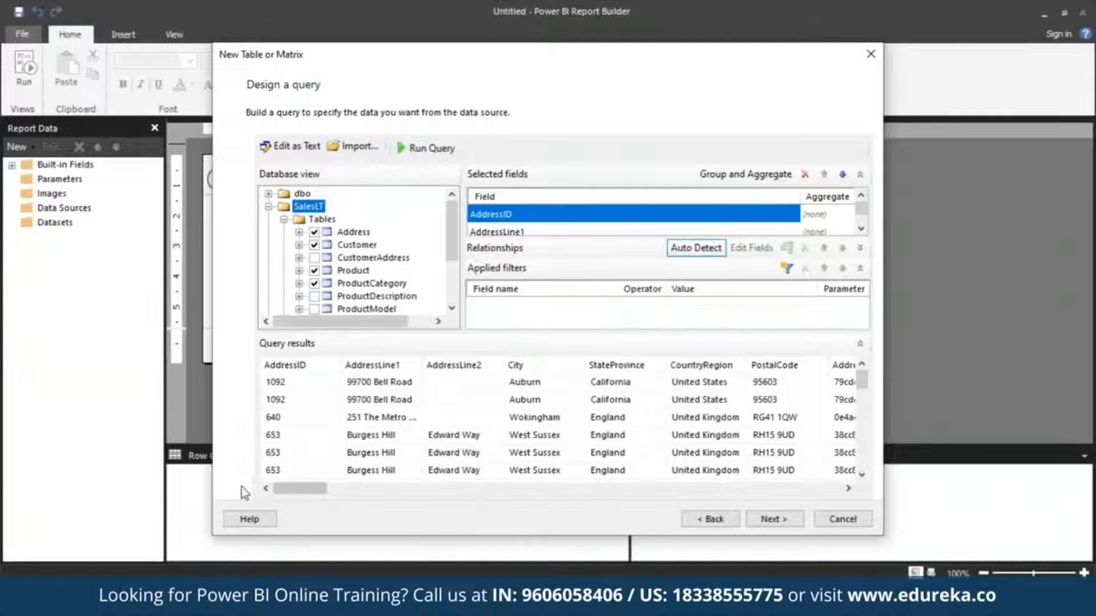
pyautogui.moveTo(289, 487)
pyautogui.mouseDown()
pyautogui.moveTo(521, 488)
pyautogui.moveTo(293, 489)
pyautogui.mouseUp()
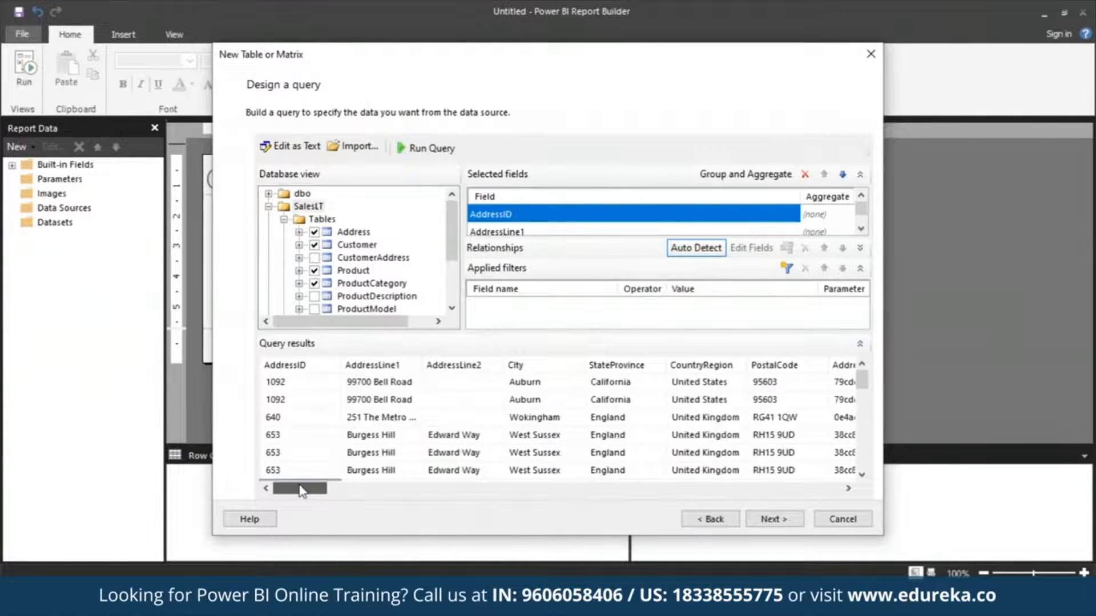
pyautogui.moveTo(863, 388); pyautogui.dragTo(868, 358)
pyautogui.click(778, 523)
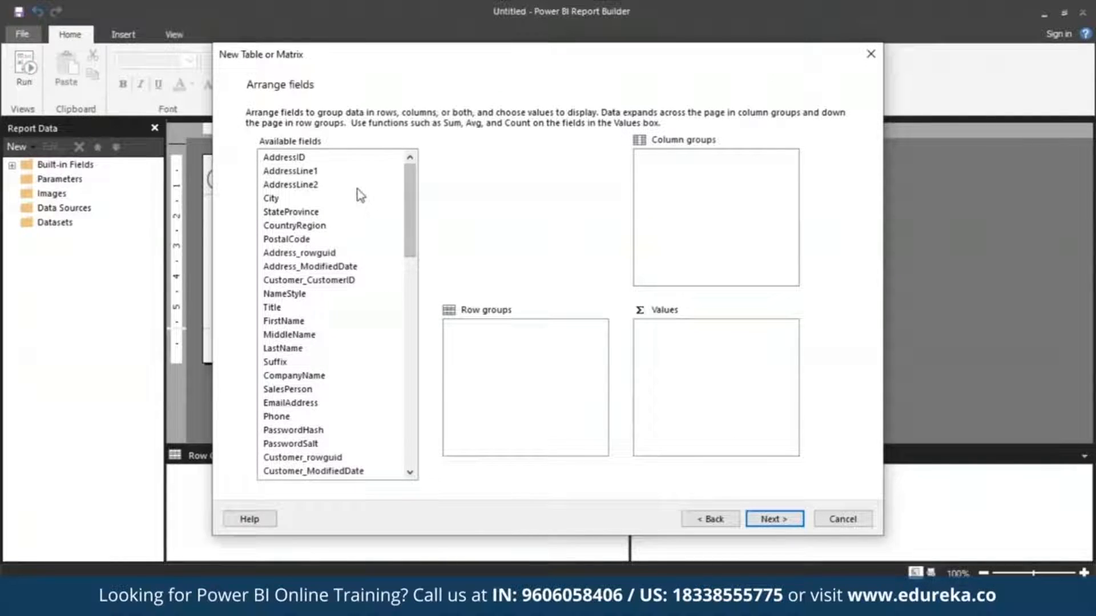
# Add CompanyName, SalesOrderNumber and Product_Name, in that order, as row groups.
pyautogui.moveTo(411, 251); pyautogui.dragTo(412, 300)
pyautogui.click(319, 212)
pyautogui.moveTo(321, 216); pyautogui.dragTo(563, 362)
pyautogui.moveTo(411, 300); pyautogui.dragTo(422, 405)
pyautogui.click(341, 436)
pyautogui.moveTo(341, 437); pyautogui.dragTo(520, 399)
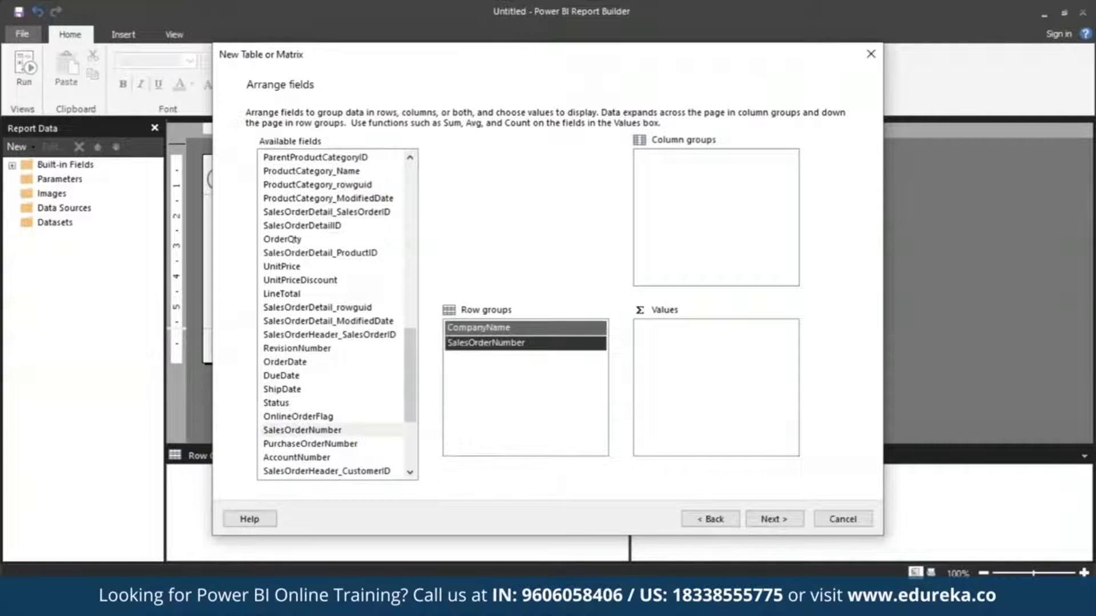
pyautogui.moveTo(411, 345); pyautogui.dragTo(409, 268)
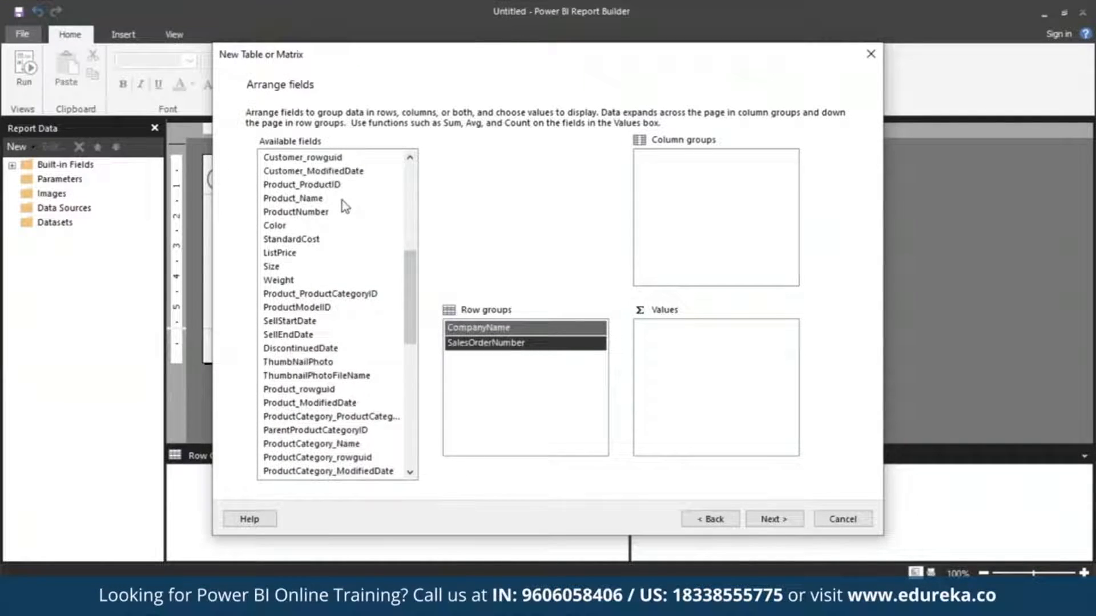
pyautogui.moveTo(341, 200); pyautogui.dragTo(495, 358)
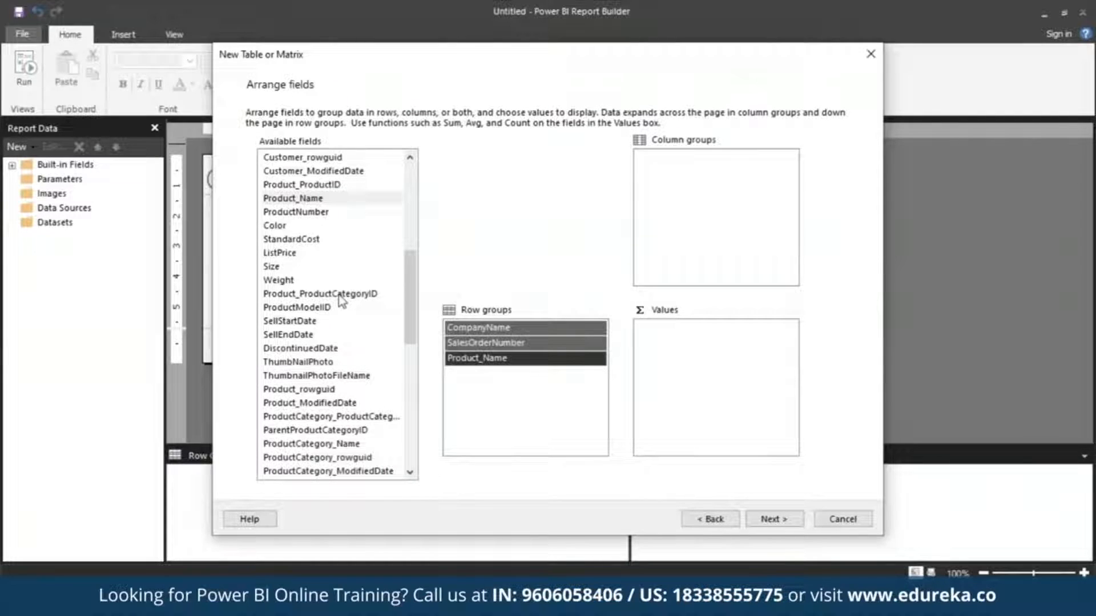
# Add OrderQty, UnitPrice and LineTotal as summed values and continue to the layout options.
pyautogui.moveTo(410, 290); pyautogui.dragTo(411, 321)
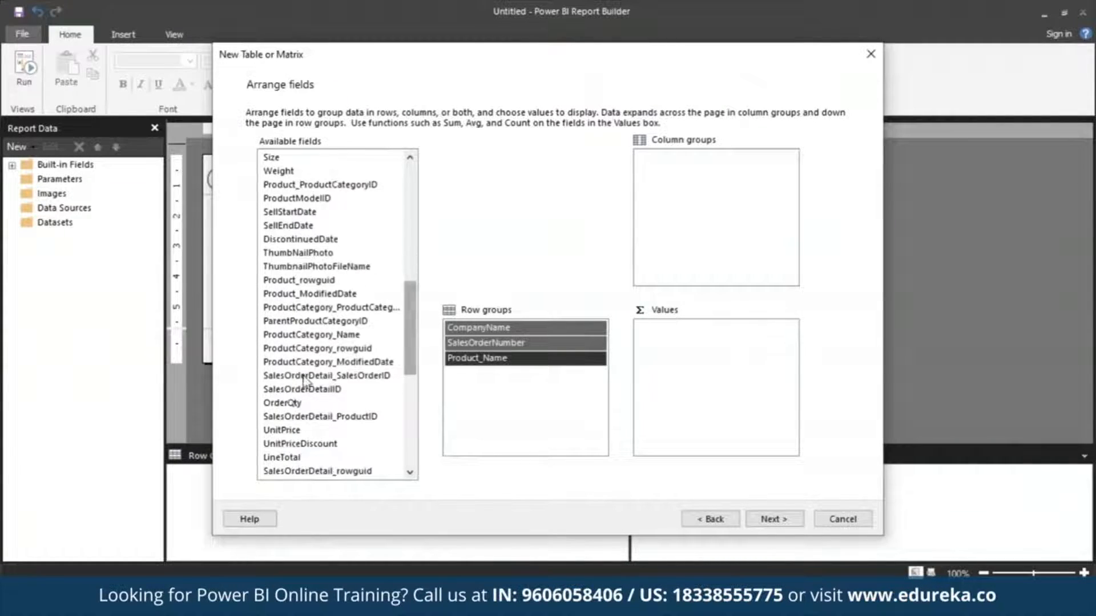
pyautogui.moveTo(289, 403); pyautogui.dragTo(743, 345)
pyautogui.moveTo(411, 360); pyautogui.dragTo(449, 368)
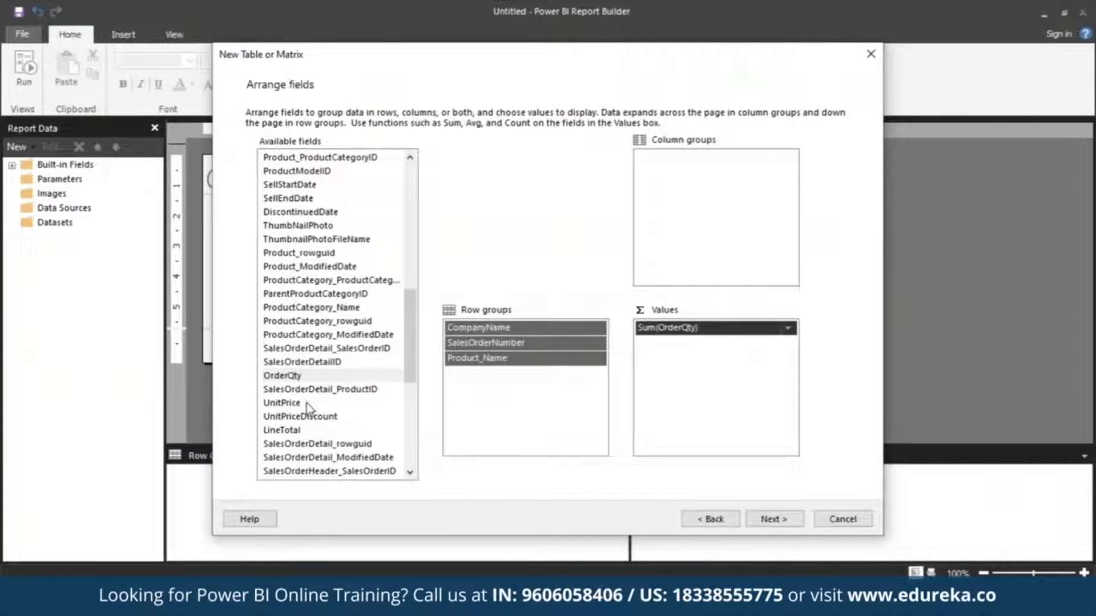
pyautogui.moveTo(309, 403); pyautogui.dragTo(718, 413)
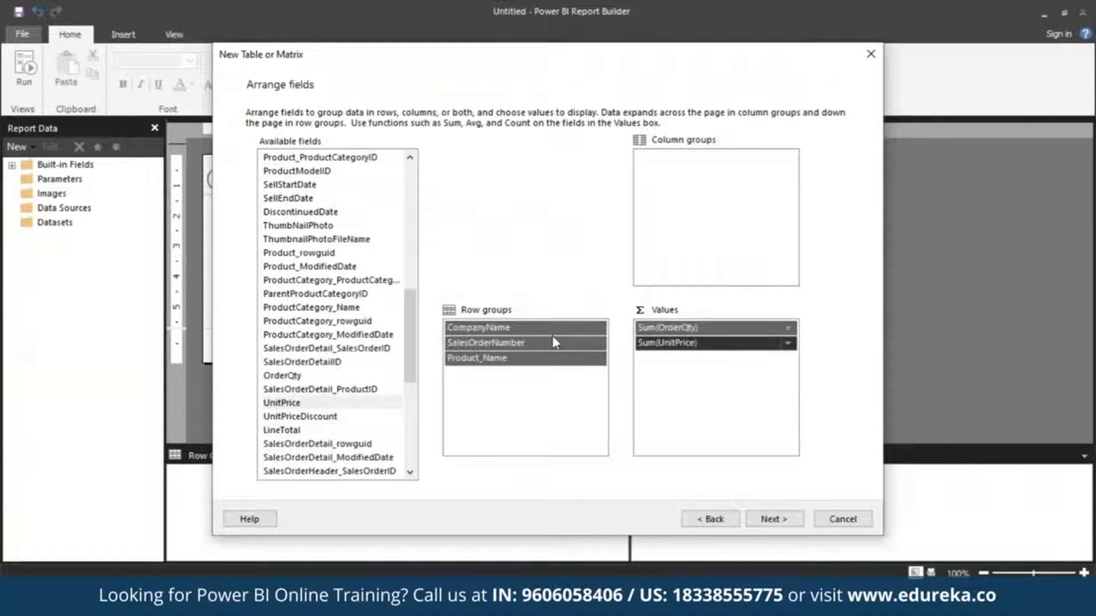
pyautogui.moveTo(330, 431); pyautogui.dragTo(719, 403)
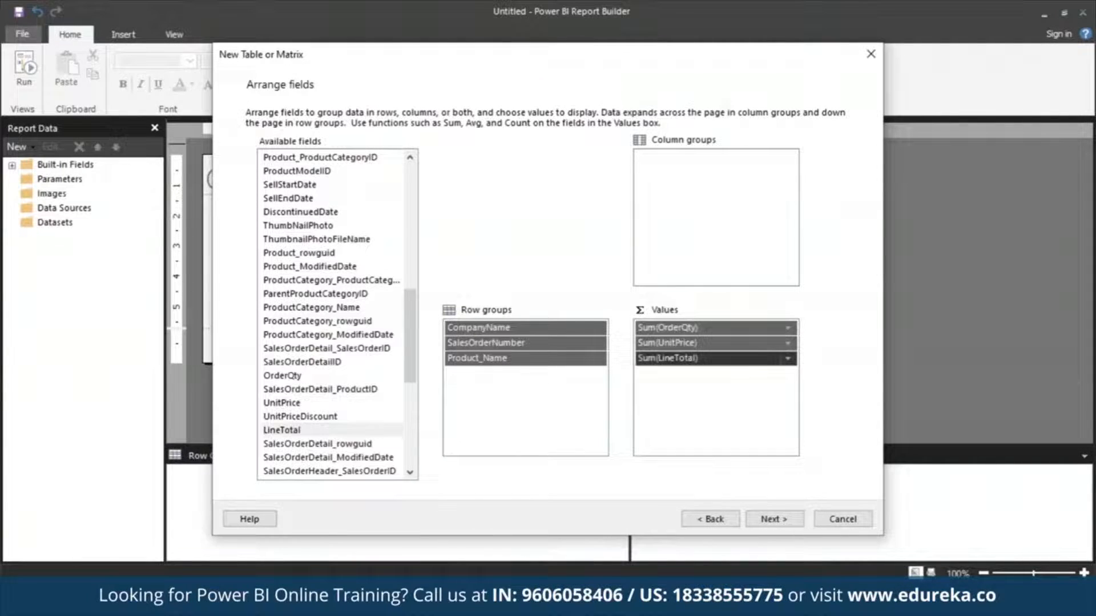
pyautogui.click(787, 521)
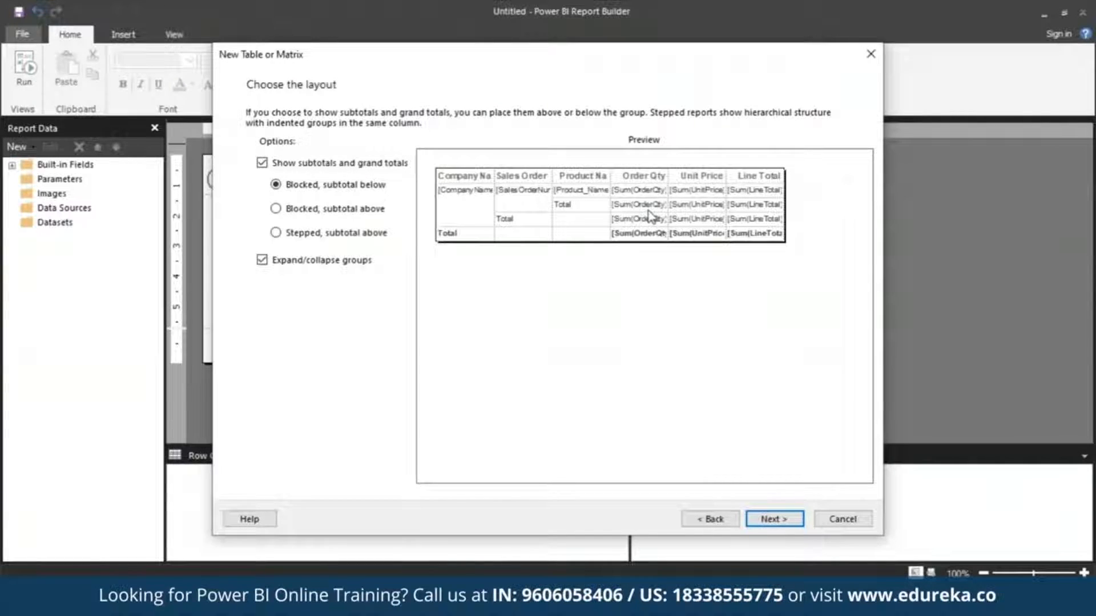
# Turn off expand/collapse groups, keep the blocked layout with subtotals below, and finish the table wizard.
pyautogui.click(261, 259)
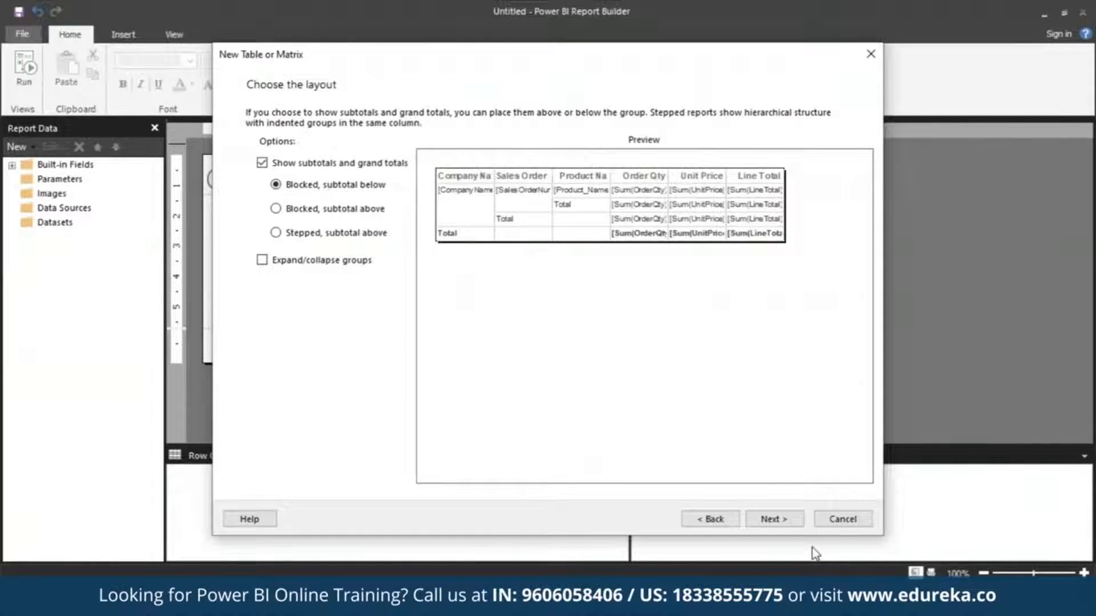
pyautogui.click(766, 526)
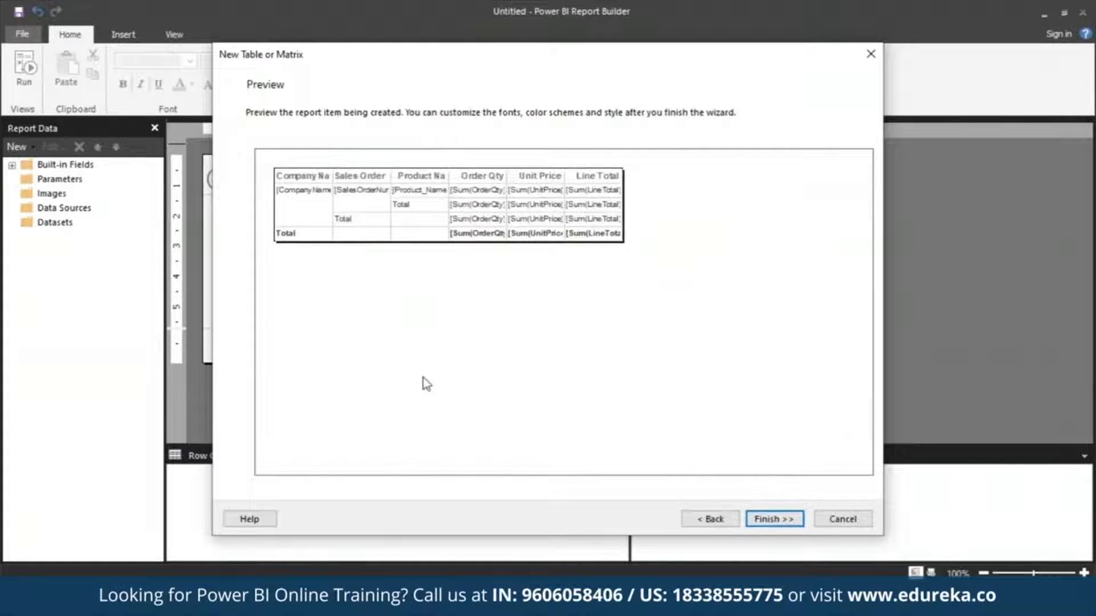
pyautogui.click(789, 522)
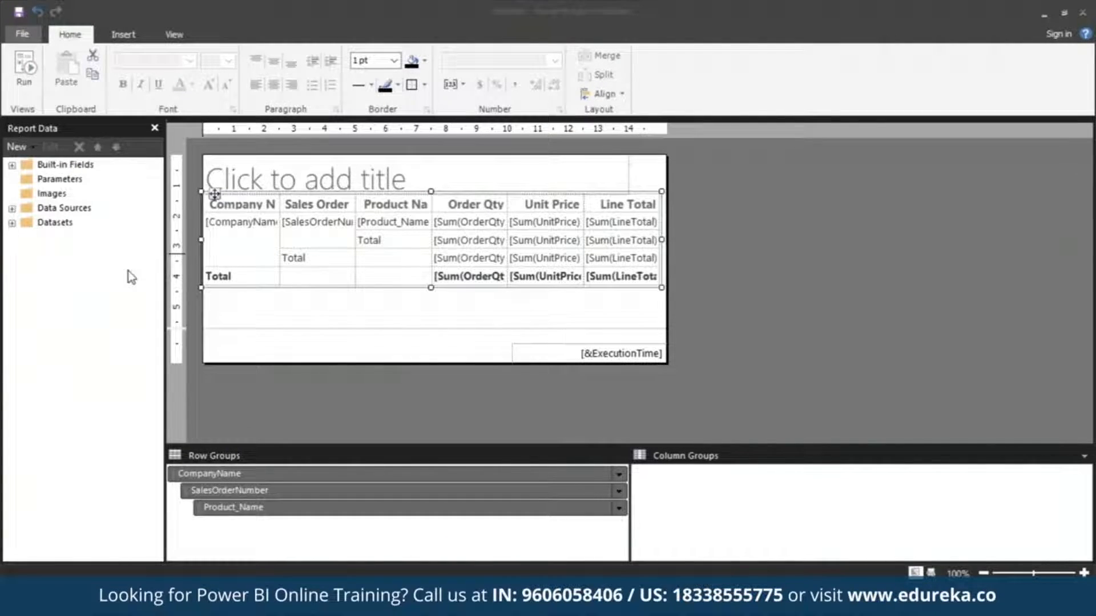
# Expand the datasets in the report data and show the Properties pane.
pyautogui.click(12, 223)
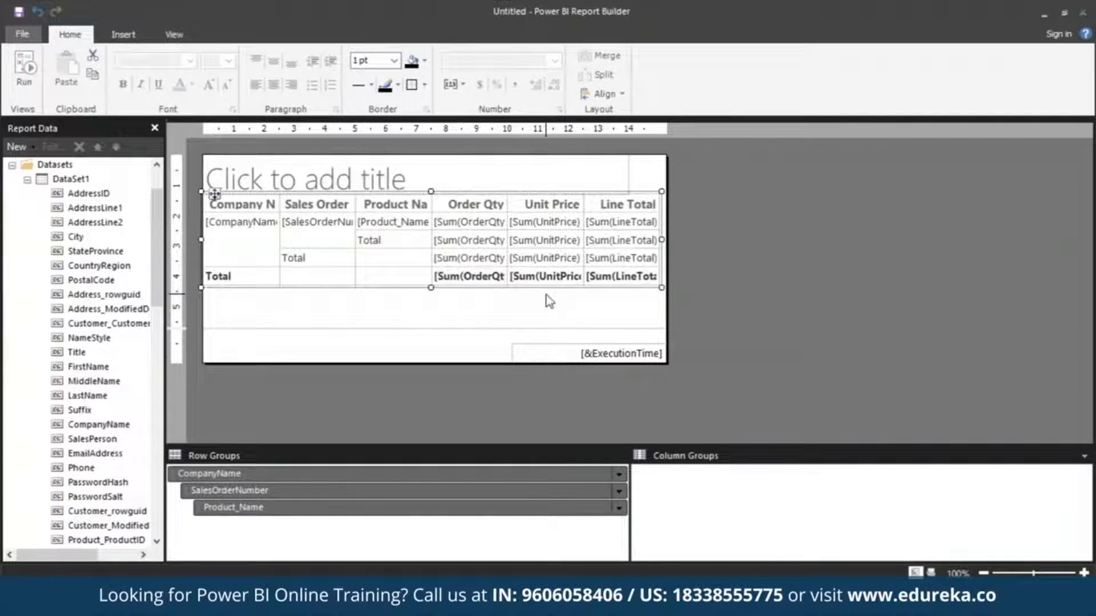
pyautogui.click(174, 35)
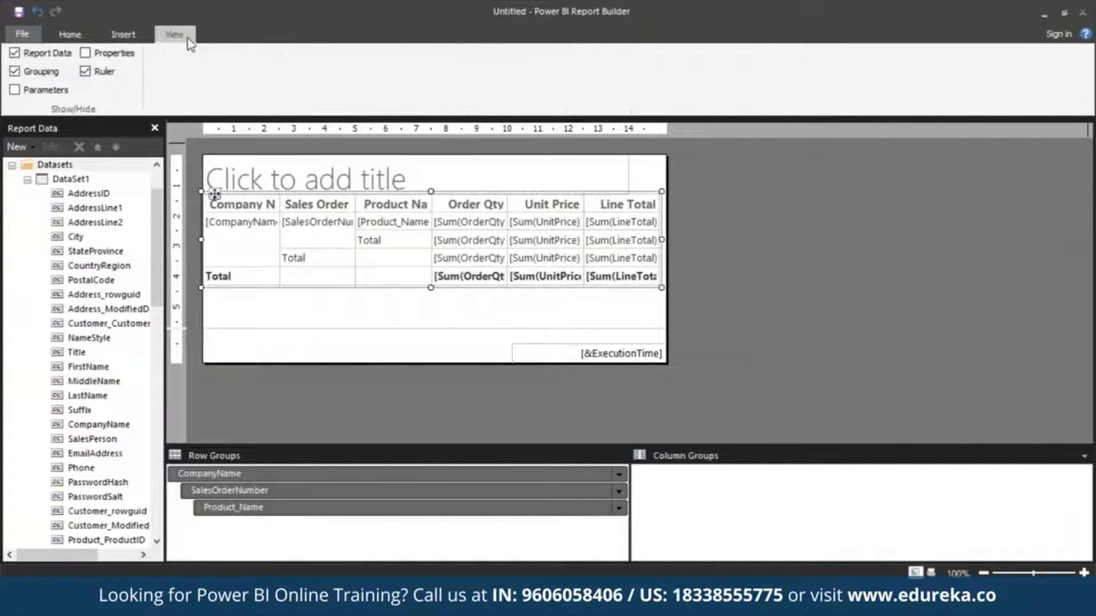
pyautogui.click(85, 53)
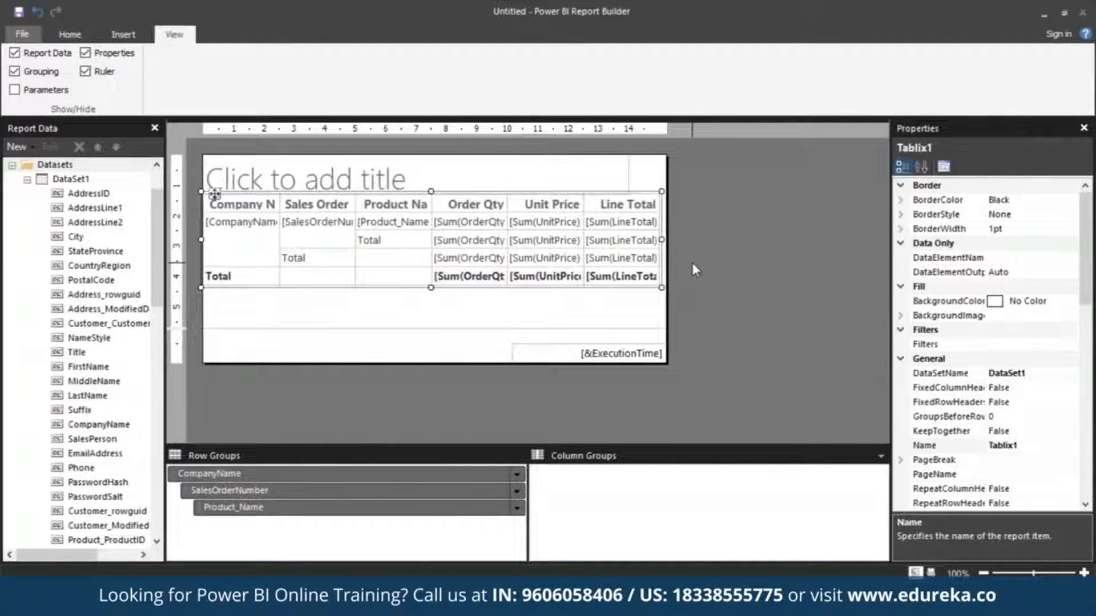
# Run the report and examine its pages in print layout.
pyautogui.click(71, 35)
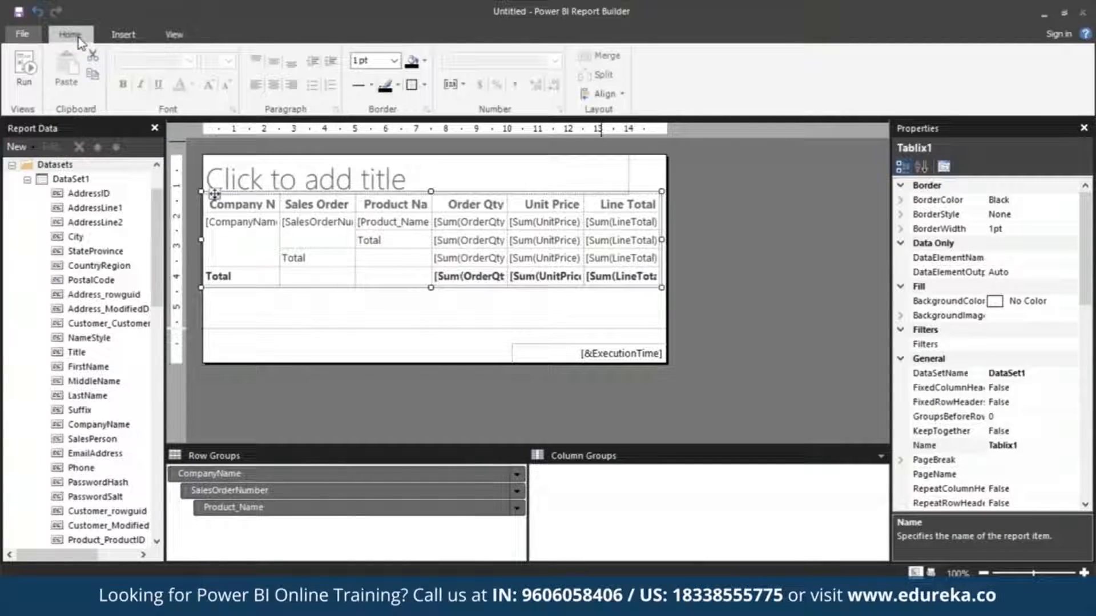
pyautogui.click(26, 74)
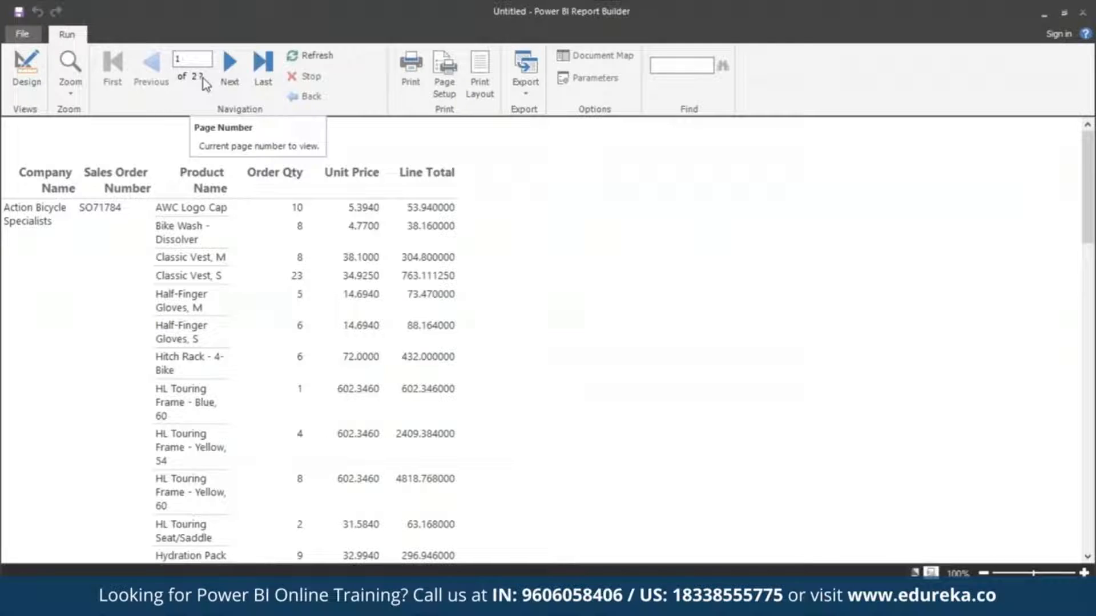
pyautogui.click(485, 76)
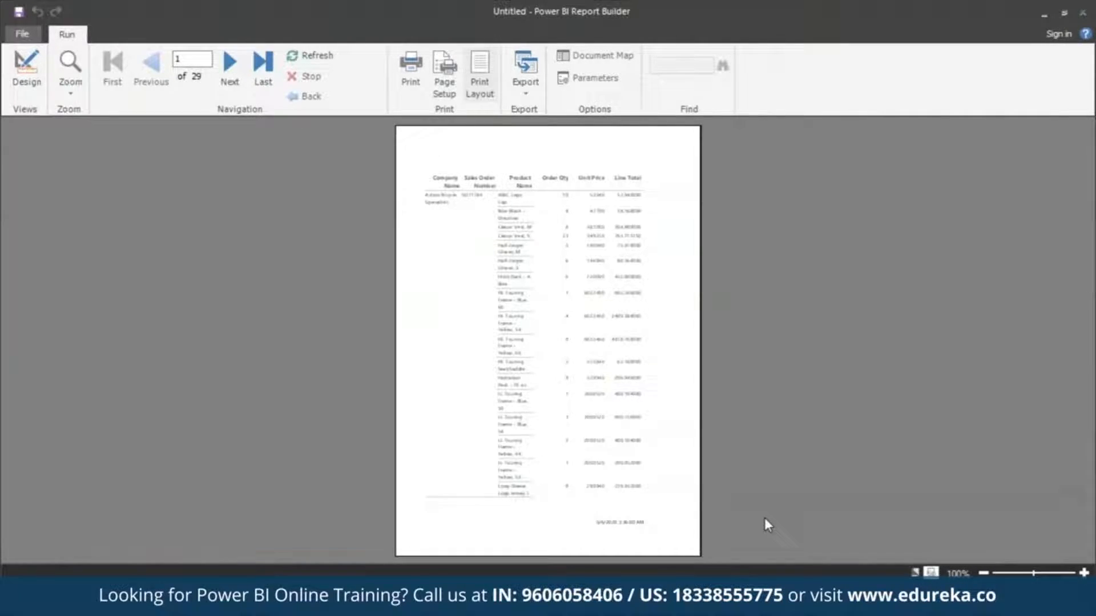
# Return to the report design, widen the page body to about 517 pt and extend the footer slightly downward.
pyautogui.click(36, 80)
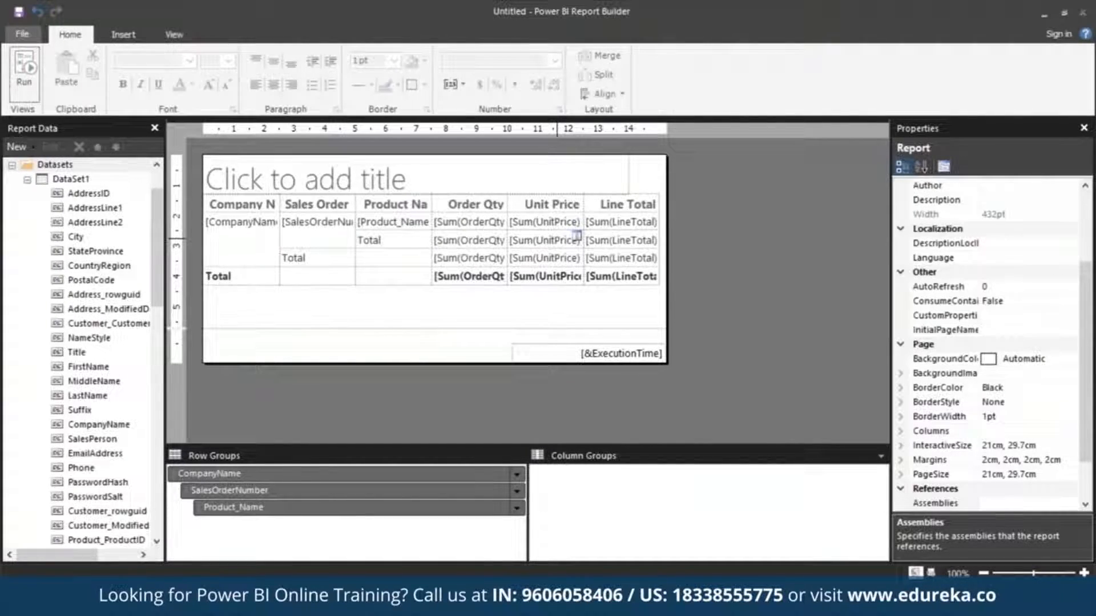
pyautogui.moveTo(666, 161); pyautogui.dragTo(758, 161)
pyautogui.moveTo(269, 361); pyautogui.dragTo(234, 366)
pyautogui.click(173, 34)
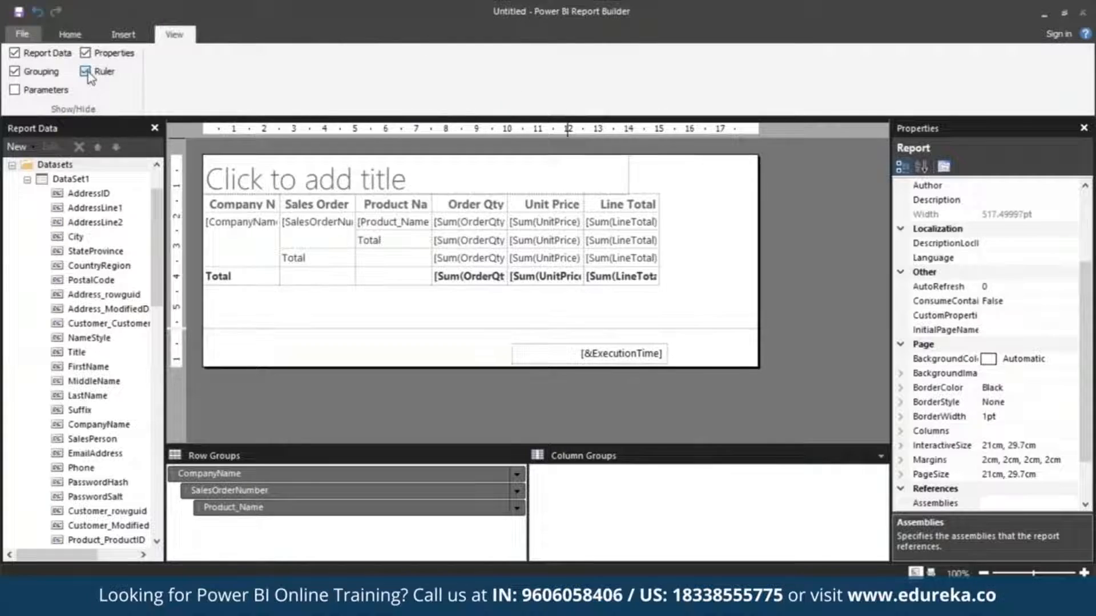
pyautogui.click(22, 37)
pyautogui.click(22, 37)
# Set the report's left and right page margins to 1.9 cm each.
pyautogui.click(900, 460)
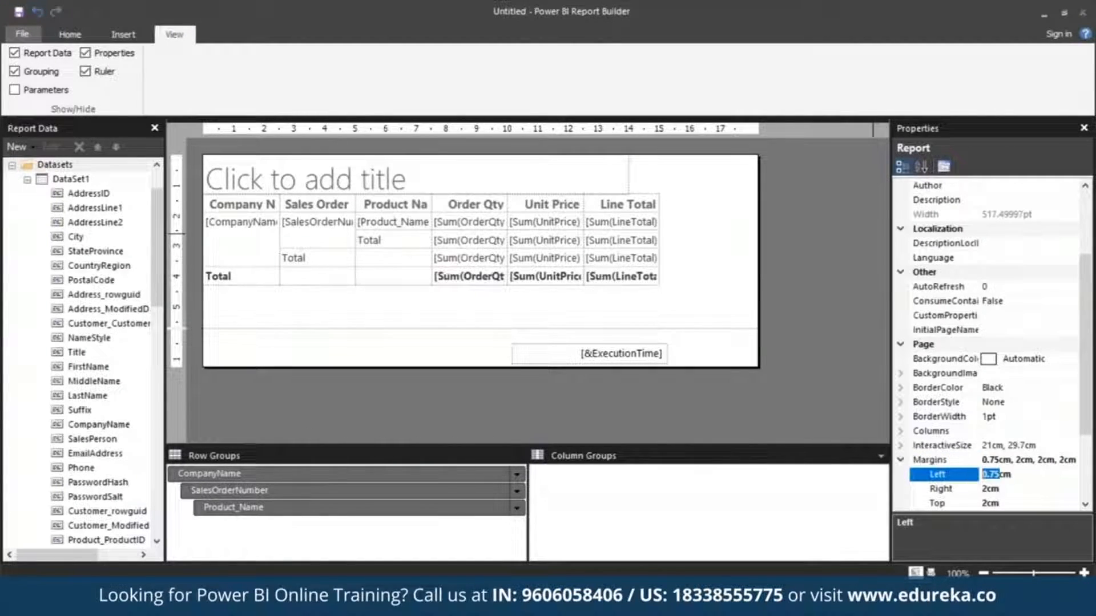
pyautogui.write('1.9')
pyautogui.click(988, 490)
pyautogui.write('1')
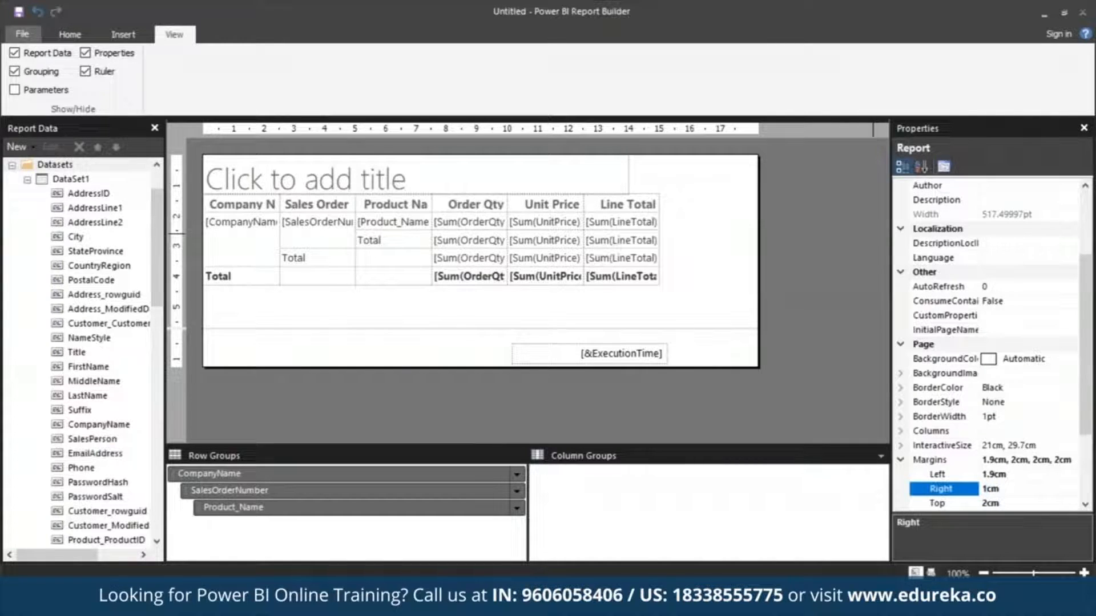
pyautogui.write('.9')
pyautogui.click(847, 390)
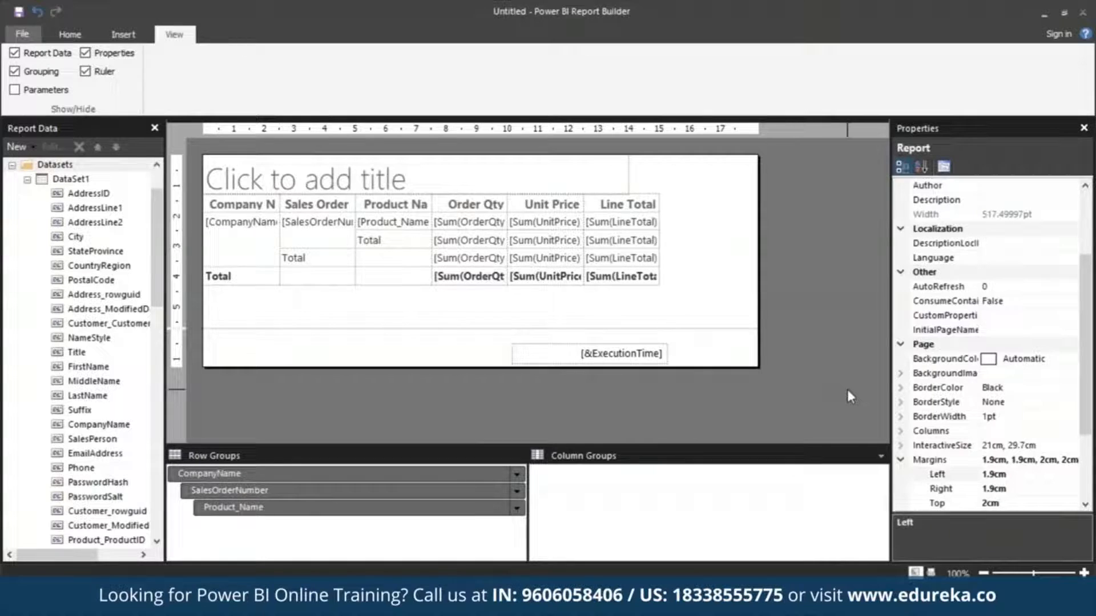
# Enter "Sales by Company" as the report title and select the whole title text.
pyautogui.click(311, 174)
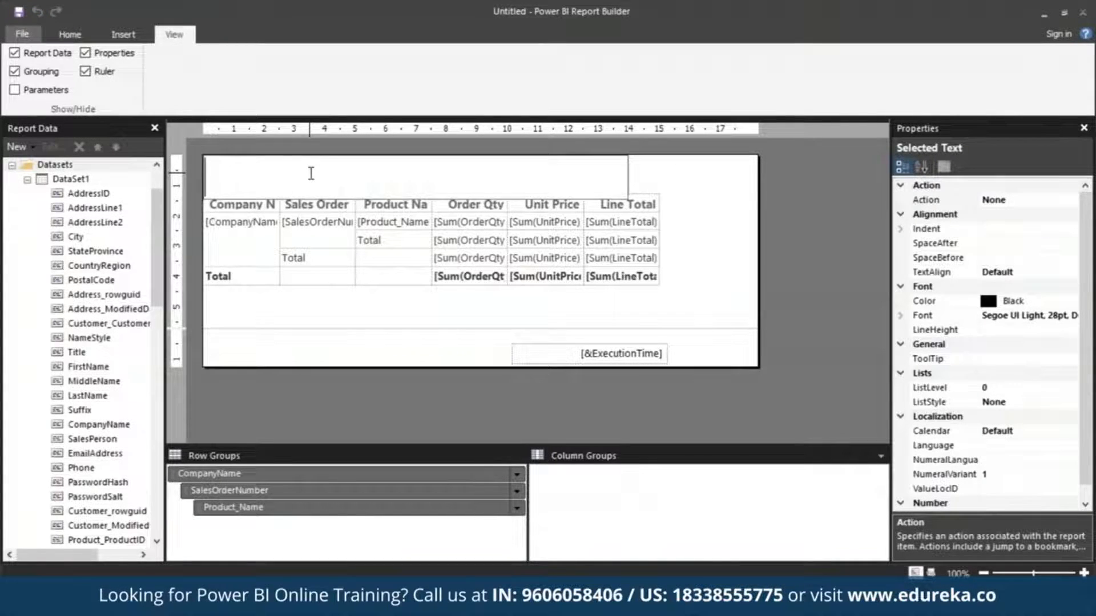
pyautogui.write('Sales by')
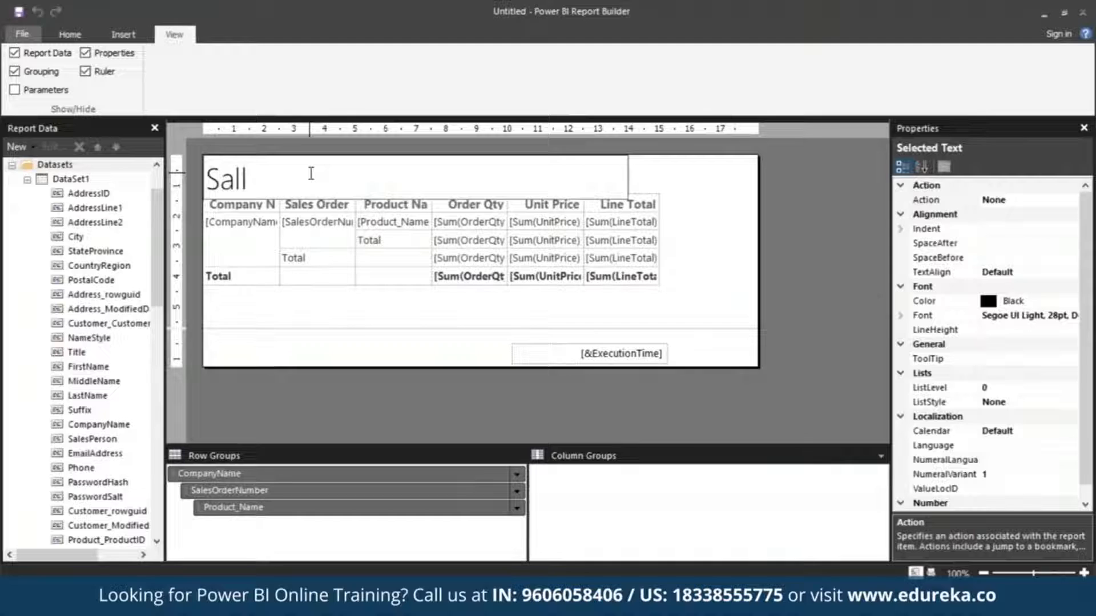
pyautogui.write(' Com')
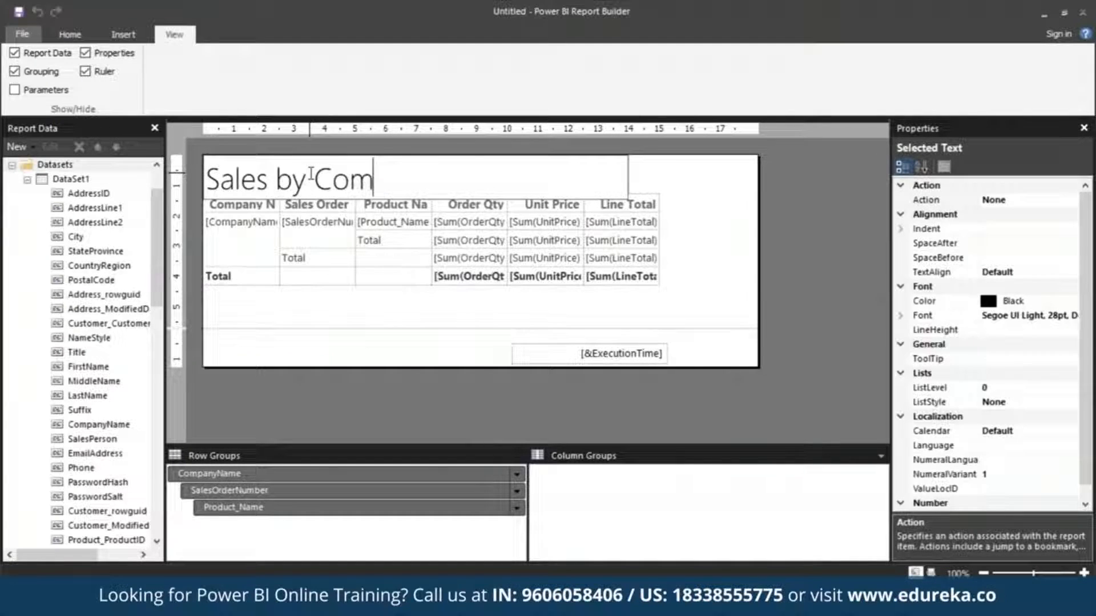
pyautogui.write('pany')
pyautogui.hotkey('ctrl', 'a')
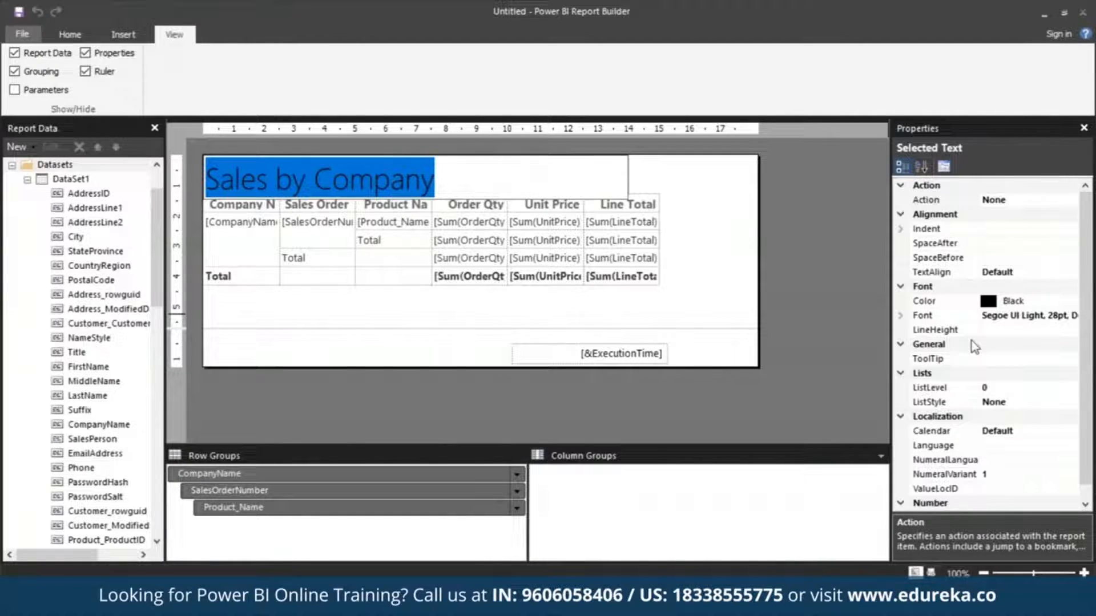
# Set the font color of the selected report title to Blue.
pyautogui.click(999, 301)
pyautogui.moveTo(1004, 302); pyautogui.dragTo(1026, 302)
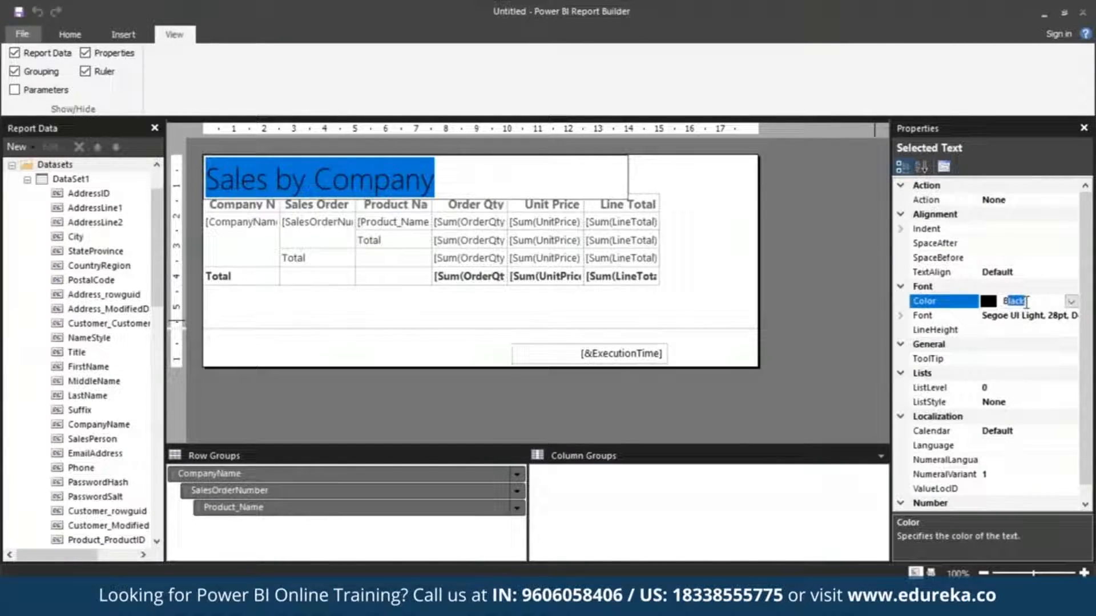
pyautogui.press('BackSpace')
pyautogui.write('Blue')
pyautogui.click(837, 358)
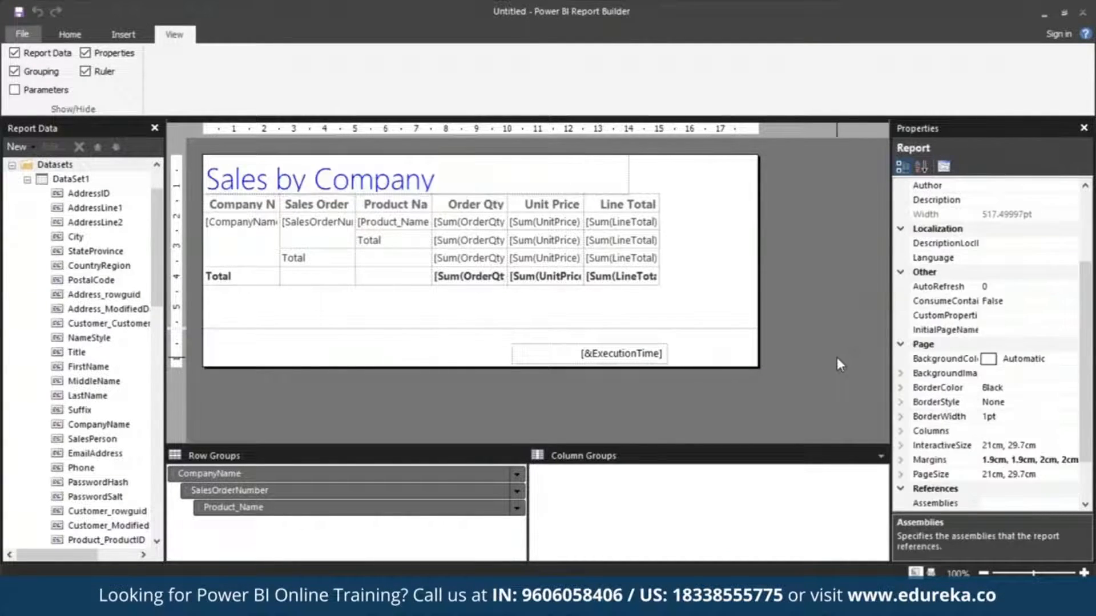
# Select the whole report title text again and set its font color to Black.
pyautogui.click(491, 180)
pyautogui.tripleClick(411, 181)
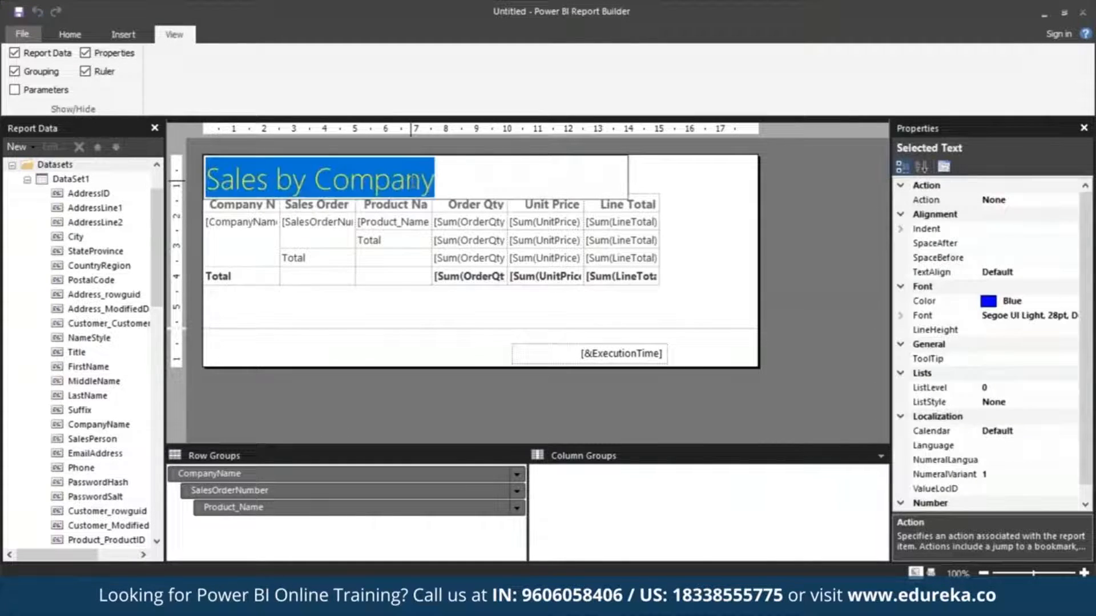
pyautogui.click(1010, 302)
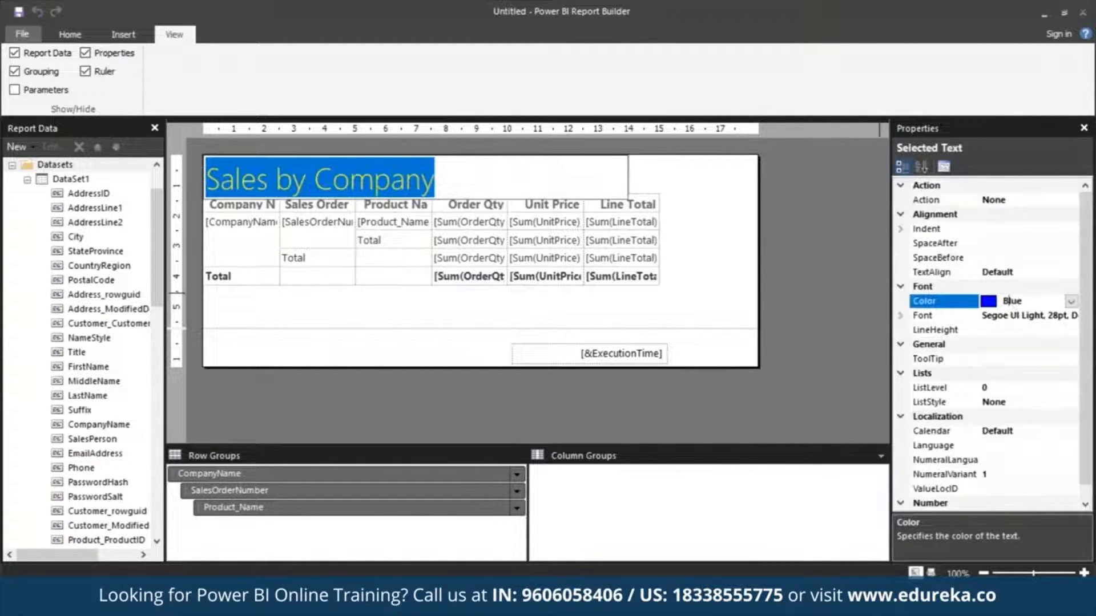
pyautogui.write('Black')
pyautogui.click(836, 320)
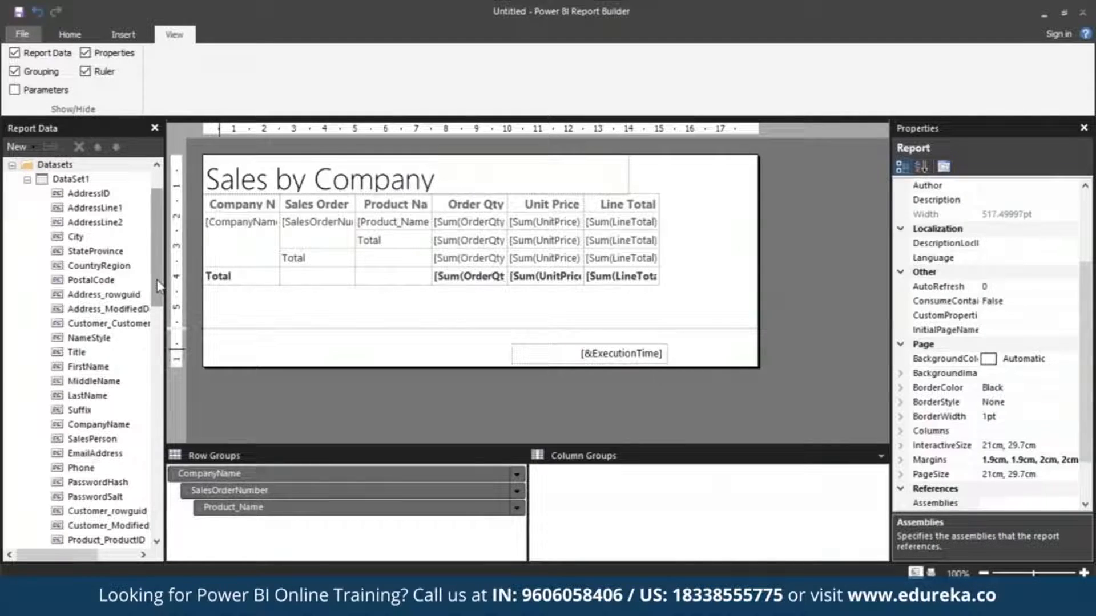
# Place the Page Number built-in field in the footer, just before the execution time, and narrow its box.
pyautogui.scroll(2, 159, 285)
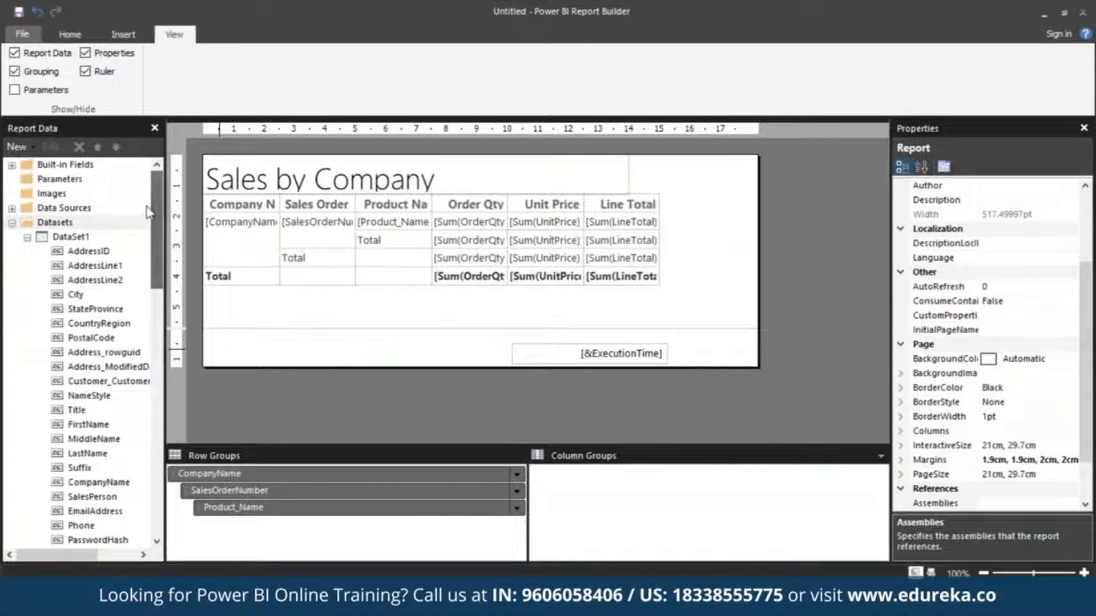
pyautogui.click(11, 166)
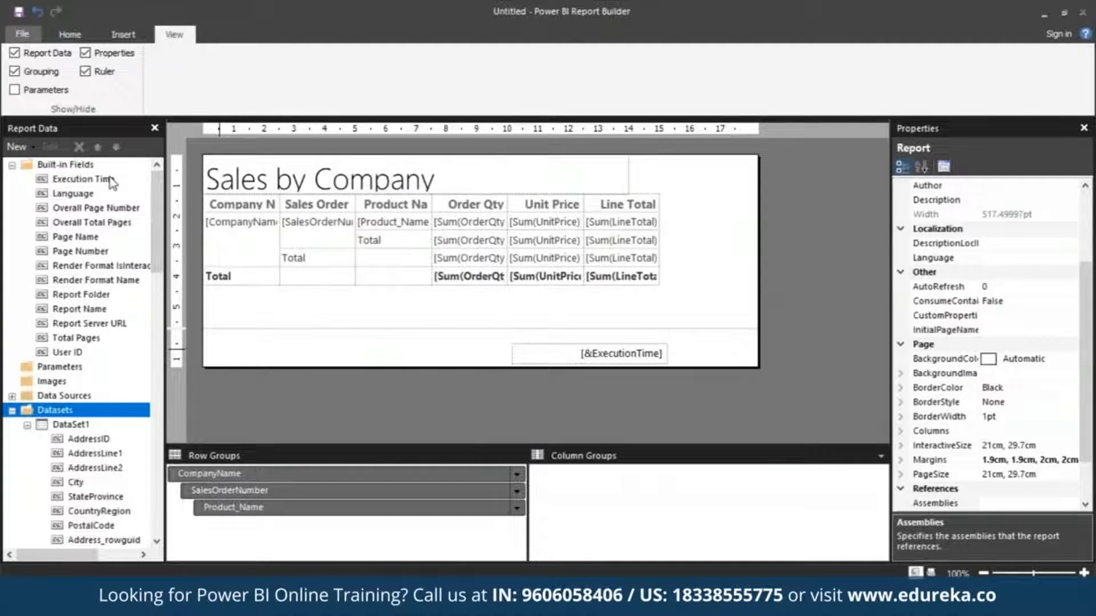
pyautogui.click(58, 254)
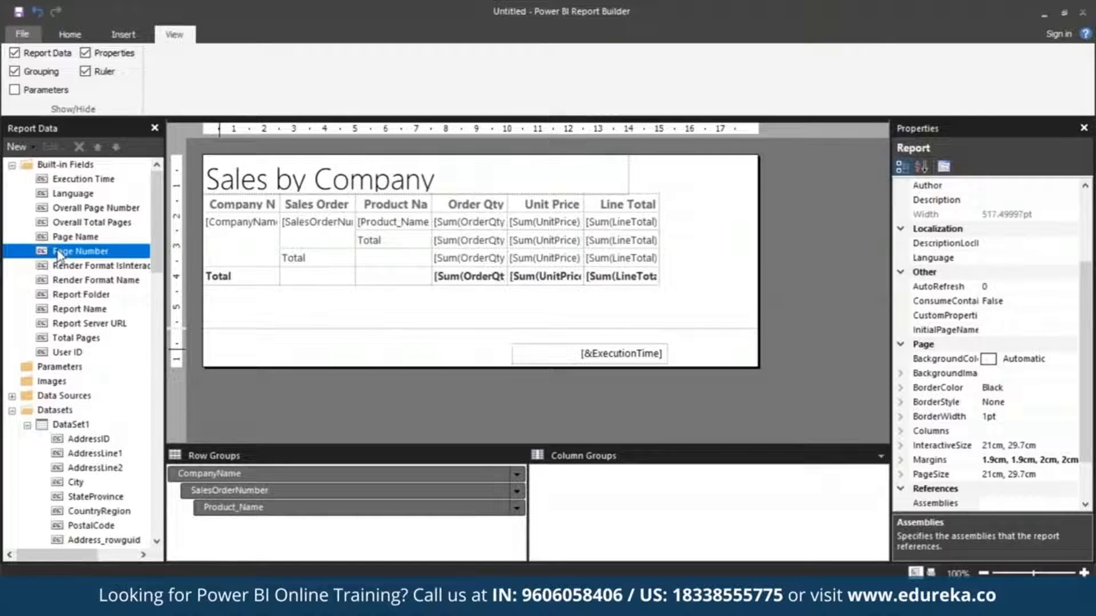
pyautogui.moveTo(59, 256); pyautogui.dragTo(446, 344)
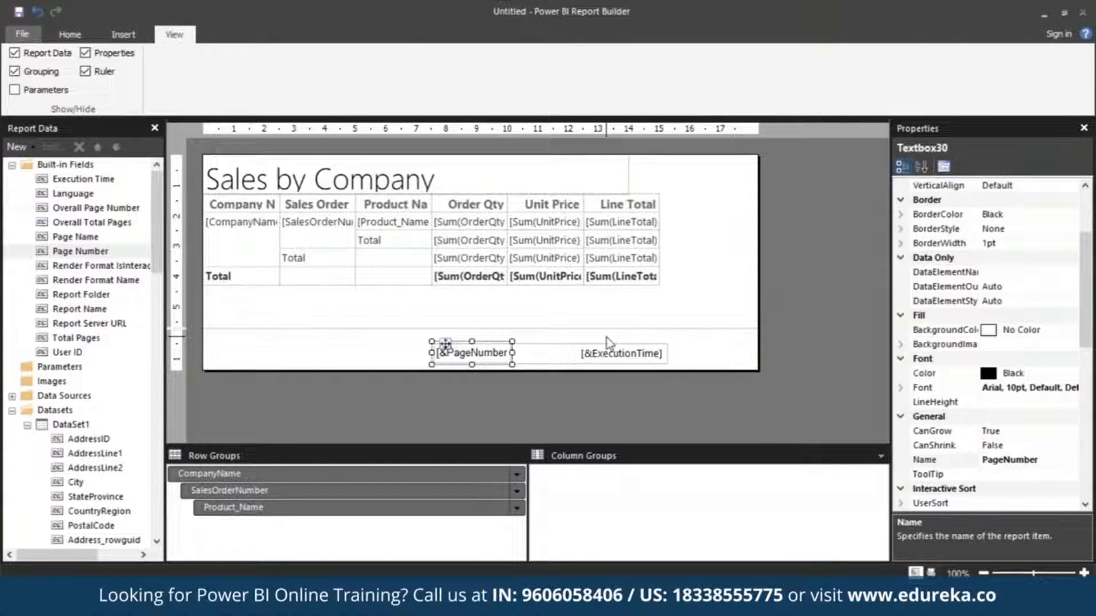
pyautogui.moveTo(512, 341); pyautogui.dragTo(468, 331)
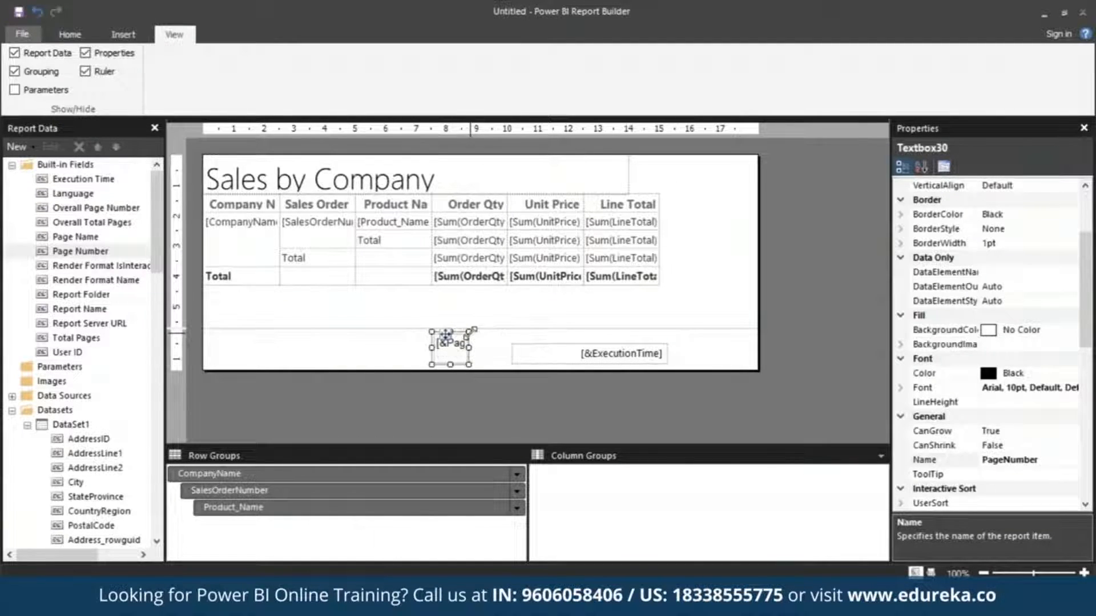
# Extend the footer's page number box further left, then narrow it to about 0.8 cm wide.
pyautogui.click(124, 35)
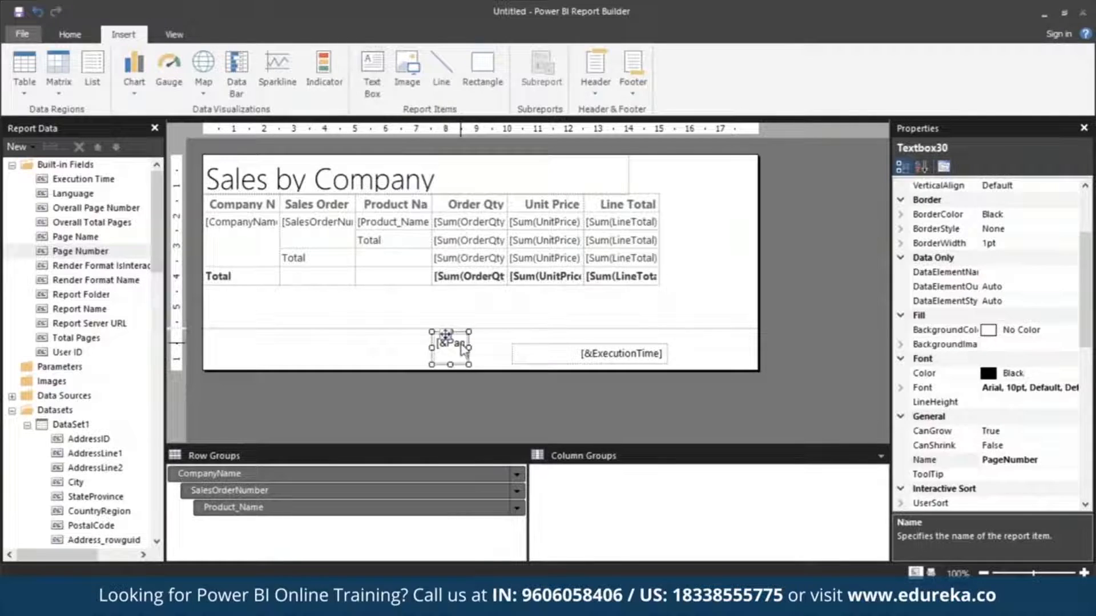
pyautogui.click(463, 349)
pyautogui.click(451, 343)
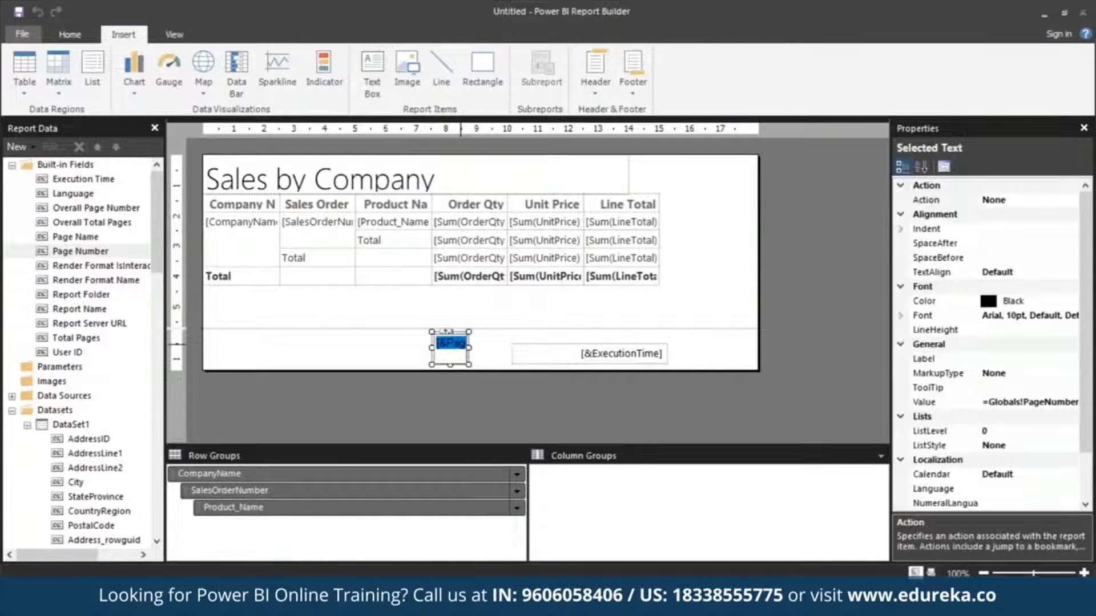
pyautogui.click(461, 344)
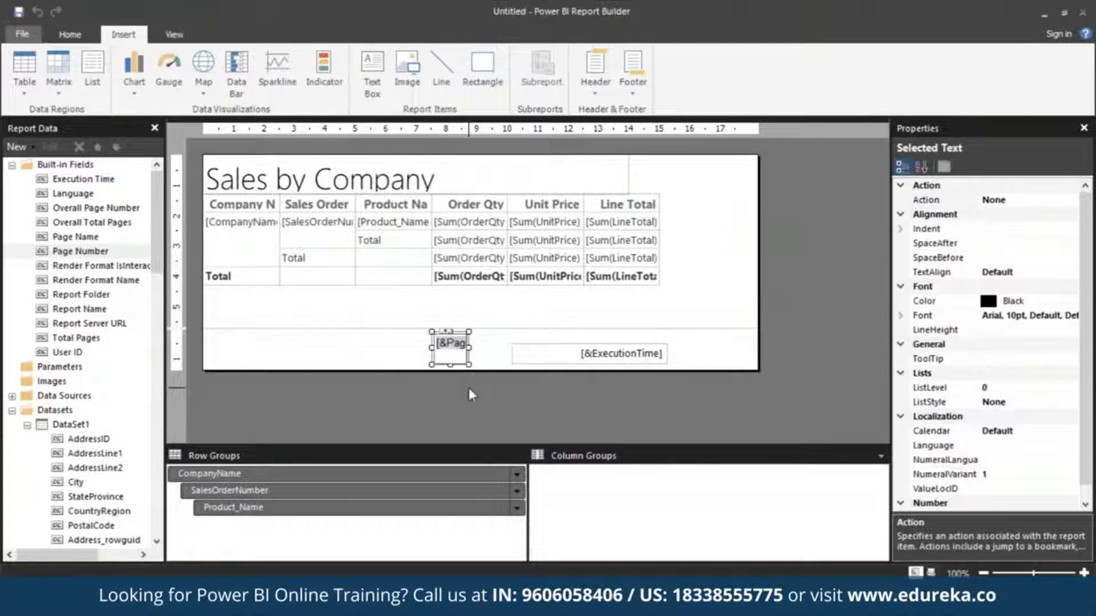
pyautogui.click(468, 394)
pyautogui.click(446, 333)
pyautogui.moveTo(447, 333); pyautogui.dragTo(565, 347)
pyautogui.moveTo(464, 349); pyautogui.dragTo(381, 350)
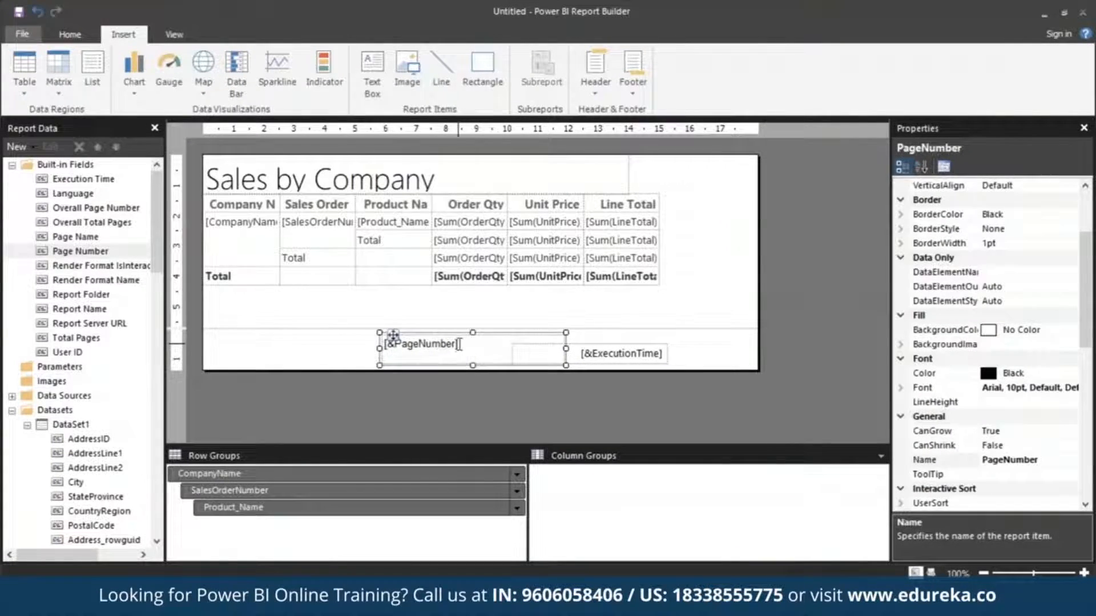
pyautogui.click(460, 345)
pyautogui.click(537, 335)
pyautogui.moveTo(564, 335); pyautogui.dragTo(407, 344)
pyautogui.click(413, 341)
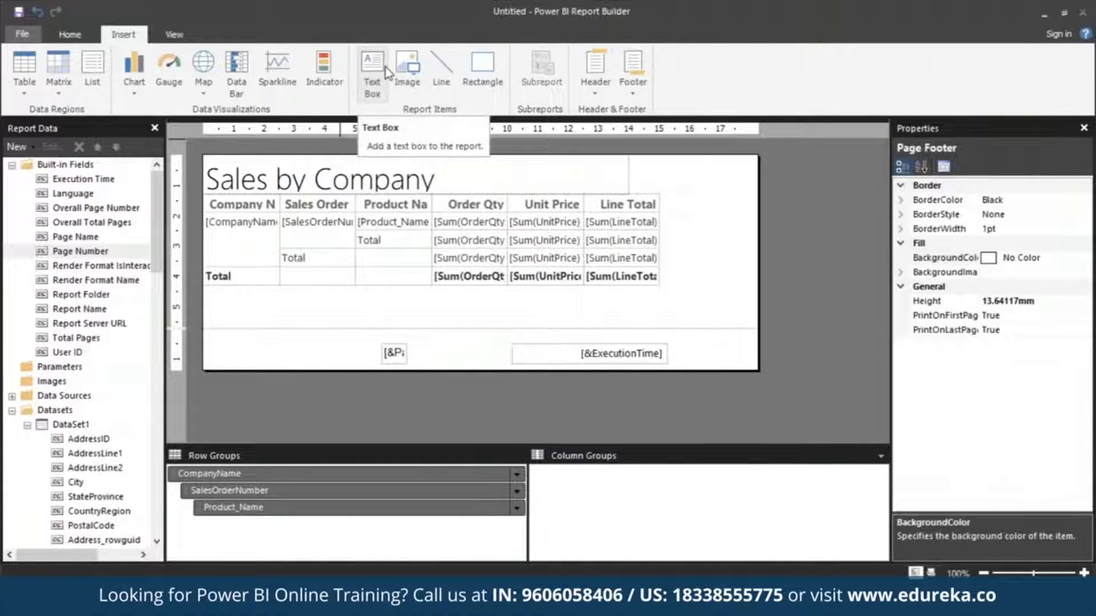
# Insert a small text box directly after the page number in the footer with the text "of".
pyautogui.click(377, 90)
pyautogui.moveTo(408, 345); pyautogui.dragTo(432, 351)
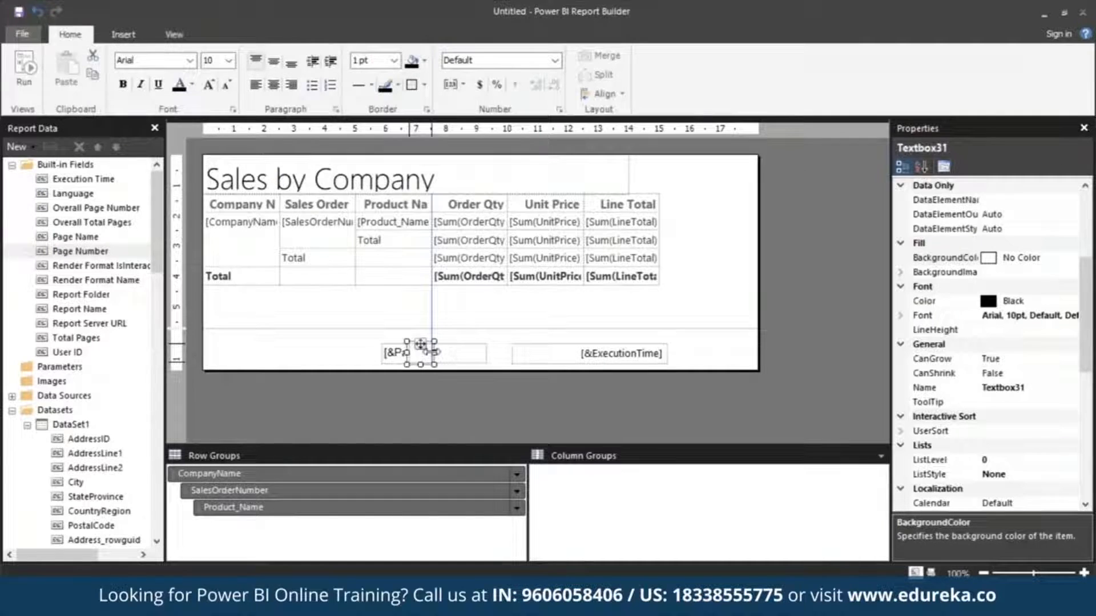
pyautogui.click(421, 353)
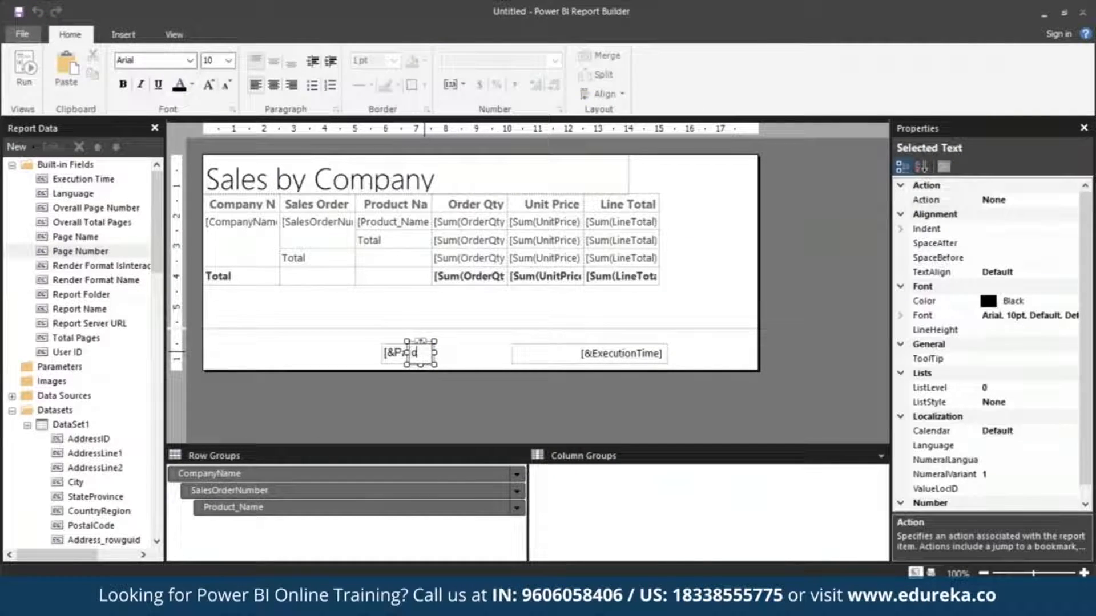
pyautogui.write('of')
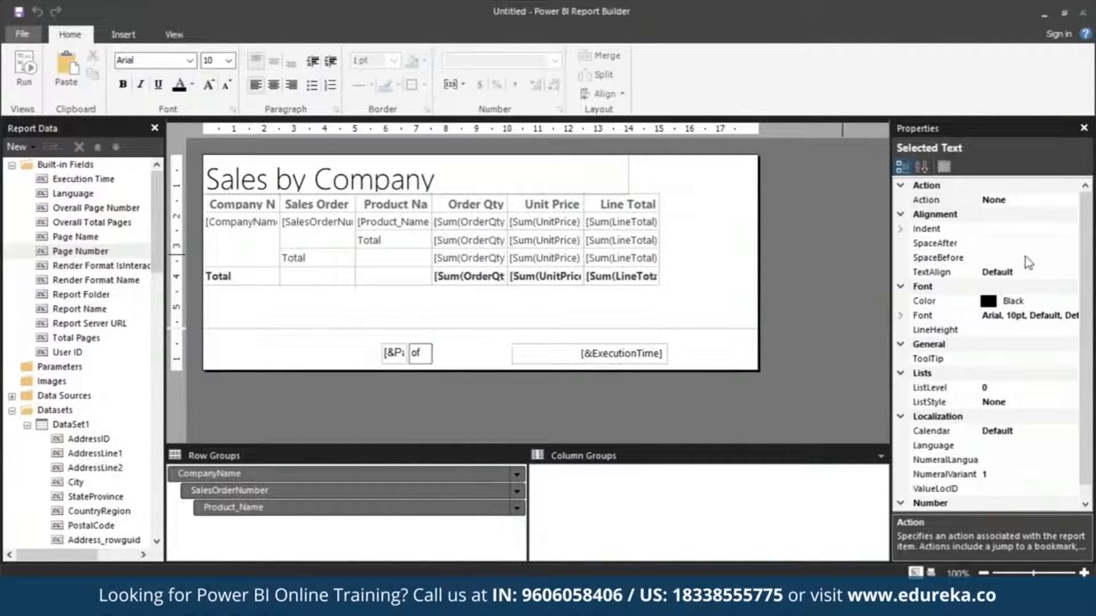
pyautogui.click(940, 272)
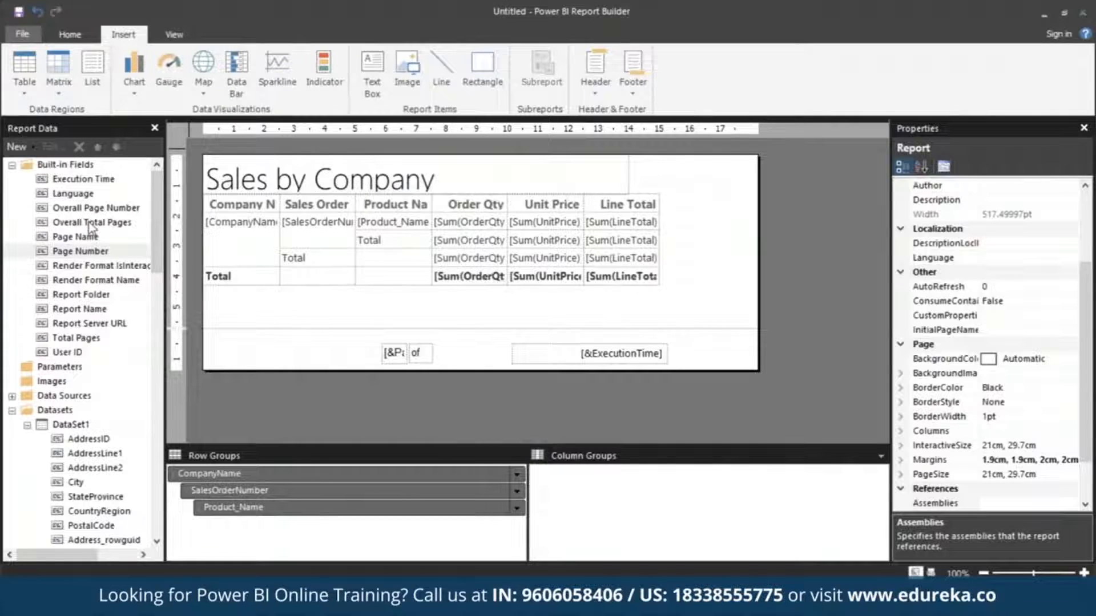
# Place the Overall Total Pages built-in field after "of" in the footer and narrow its box to about 0.7 cm.
pyautogui.moveTo(80, 252); pyautogui.dragTo(448, 343)
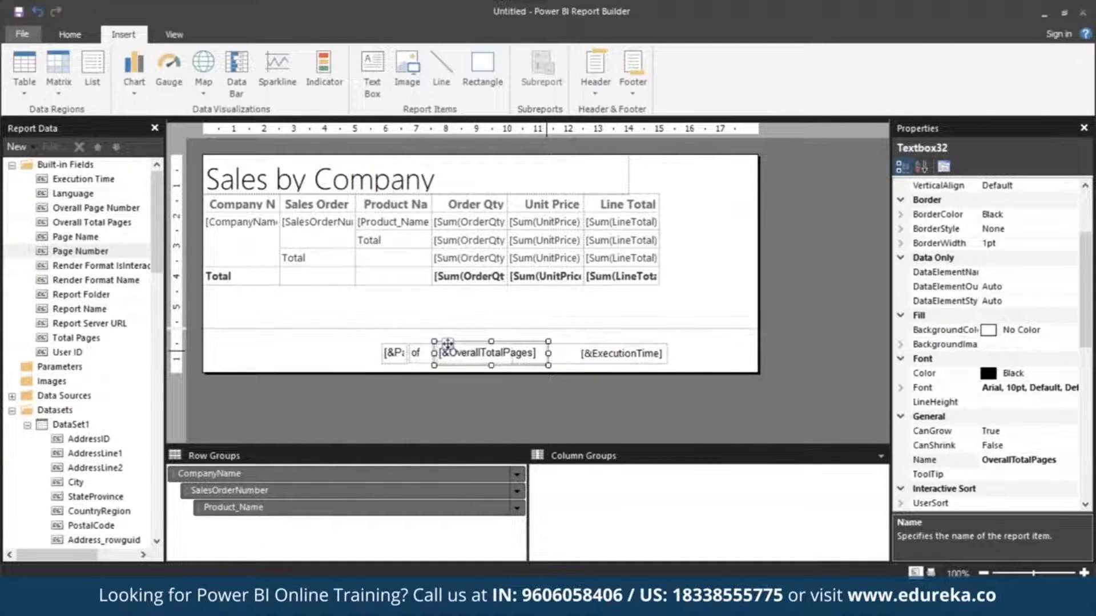
pyautogui.moveTo(547, 355); pyautogui.dragTo(454, 360)
pyautogui.click(364, 341)
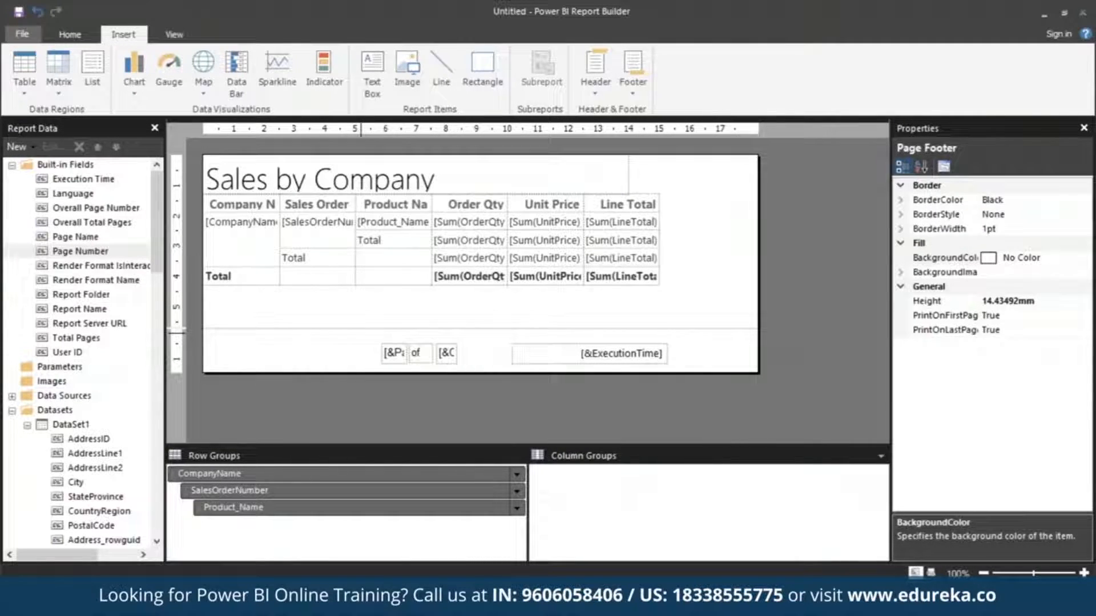
# Widen the table's Company Name column to about 4 cm and the Product Name column to about 3.3 cm.
pyautogui.click(264, 200)
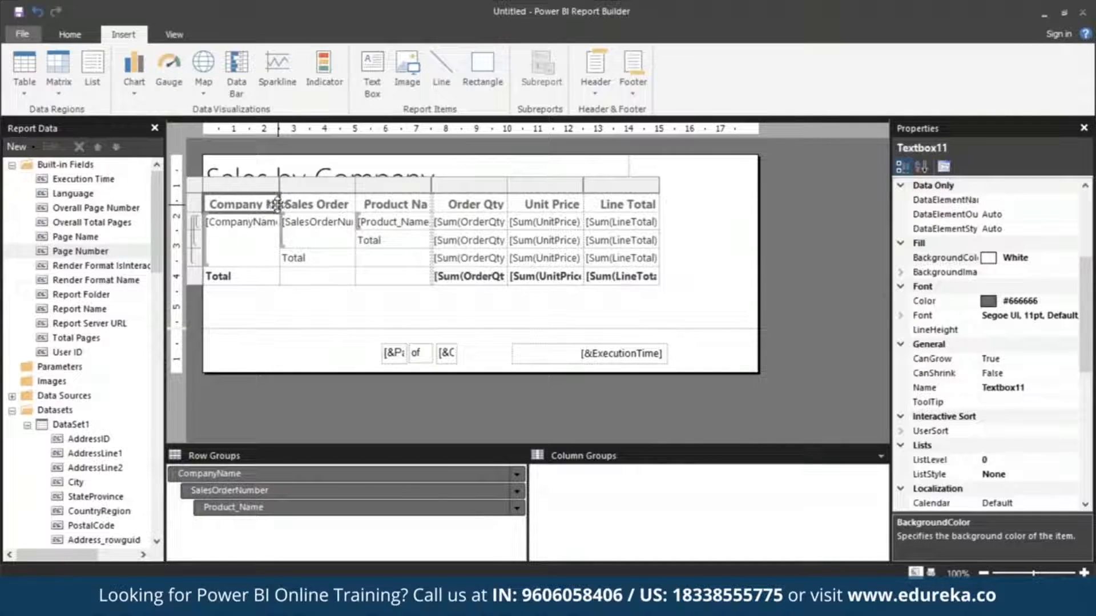
pyautogui.moveTo(279, 189); pyautogui.dragTo(324, 188)
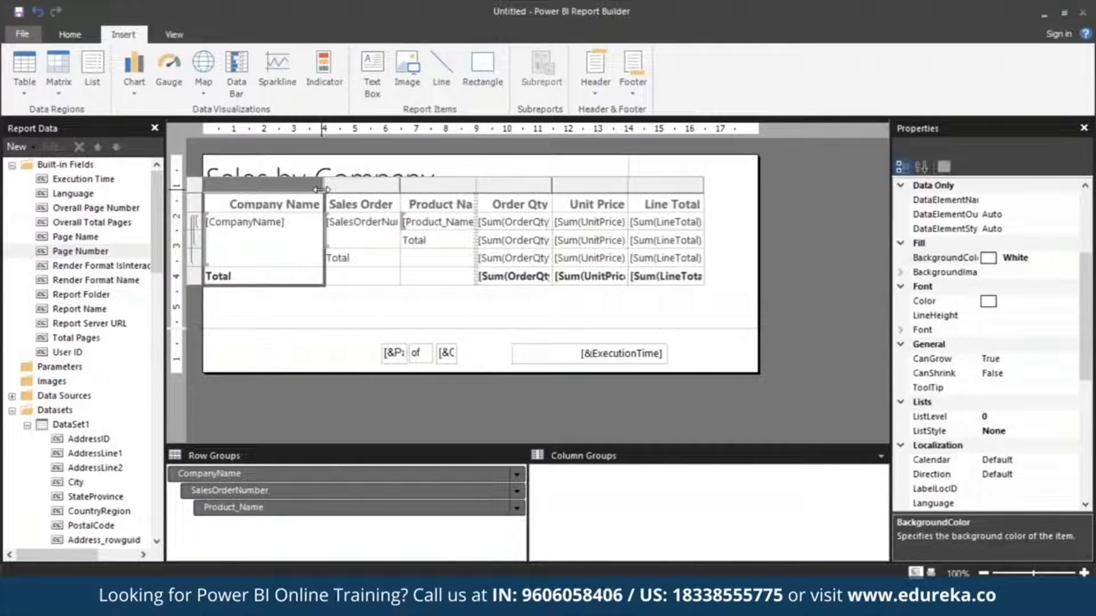
pyautogui.moveTo(476, 181); pyautogui.dragTo(501, 181)
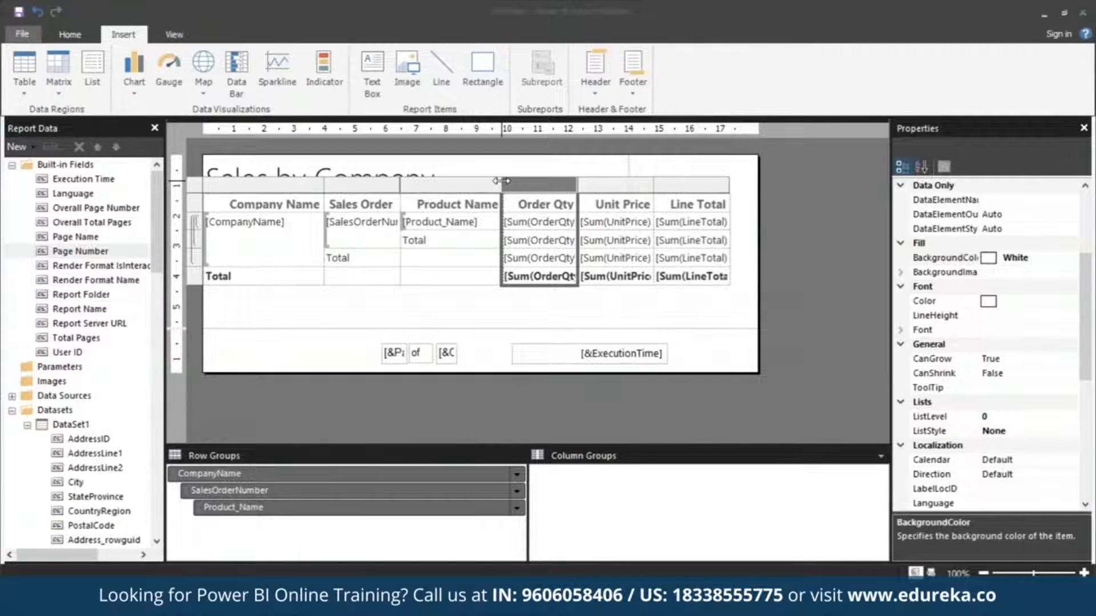
pyautogui.click(354, 359)
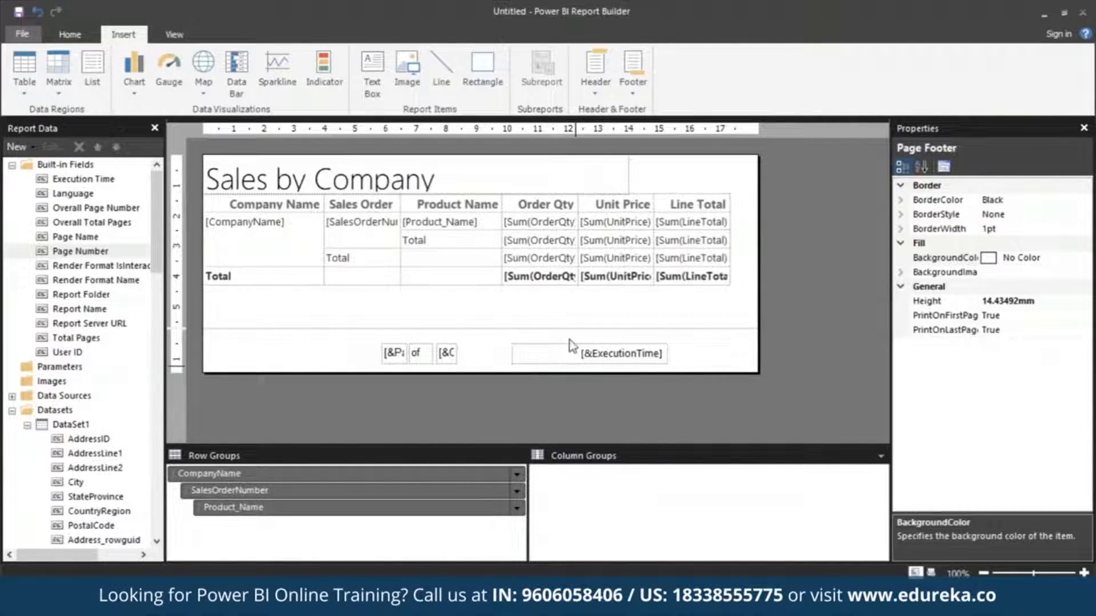
# Format all cells of the Order Qty, Unit Price and Line Total columns as currency.
pyautogui.click(575, 210)
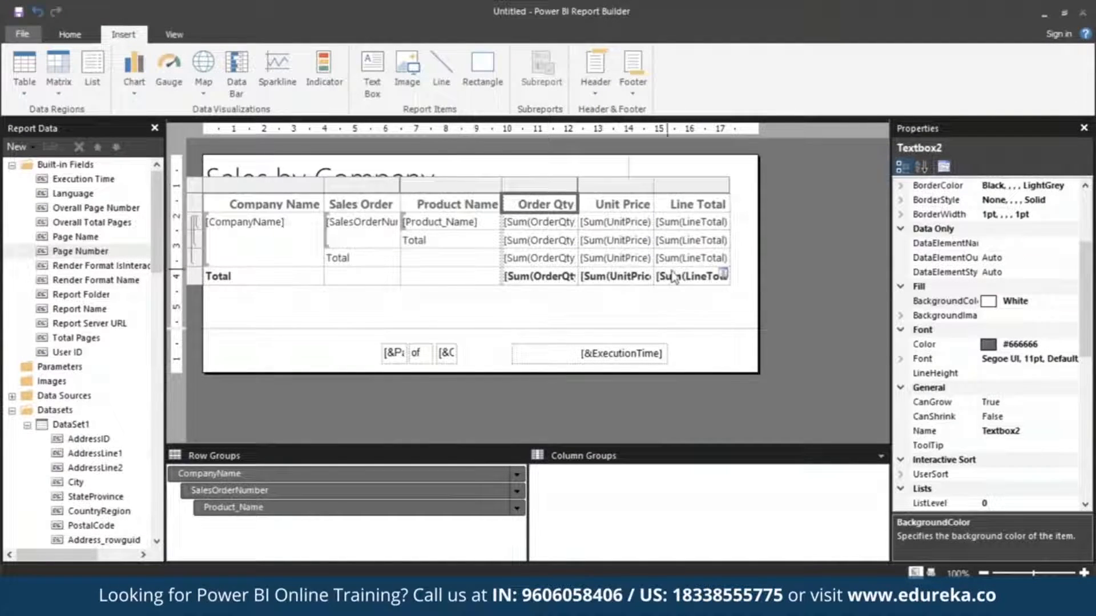
pyautogui.keyDown('shift'); pyautogui.click(690, 278); pyautogui.keyUp('shift')
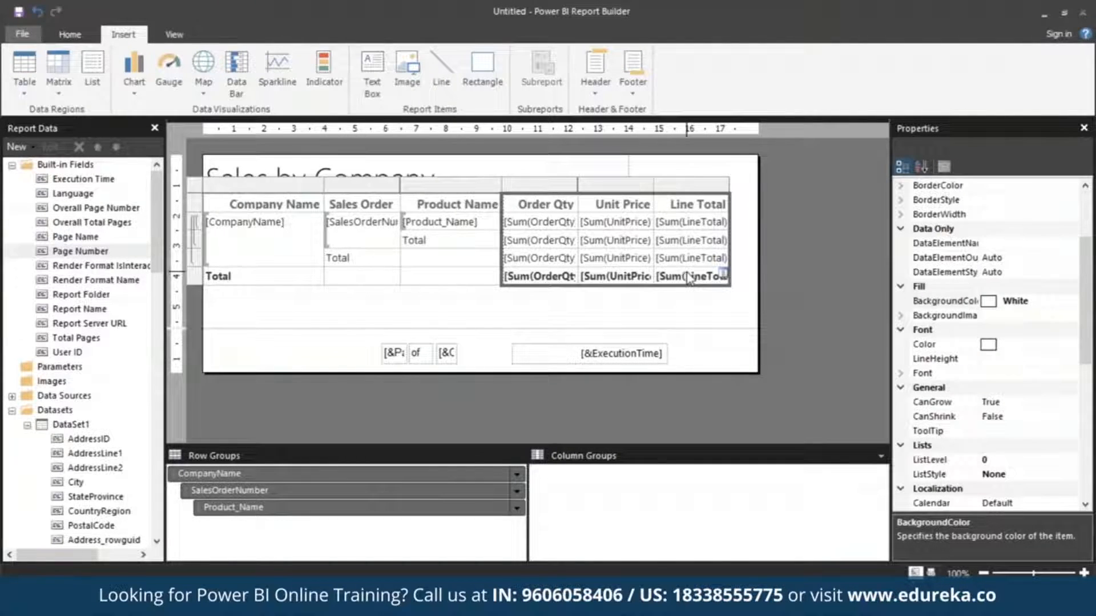
pyautogui.click(64, 36)
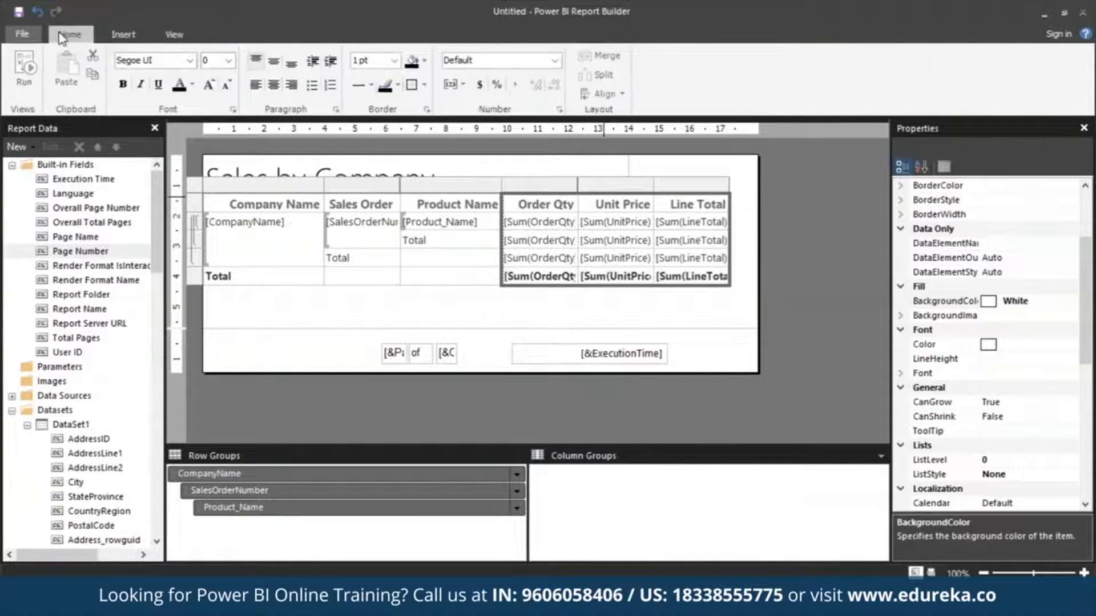
pyautogui.click(480, 86)
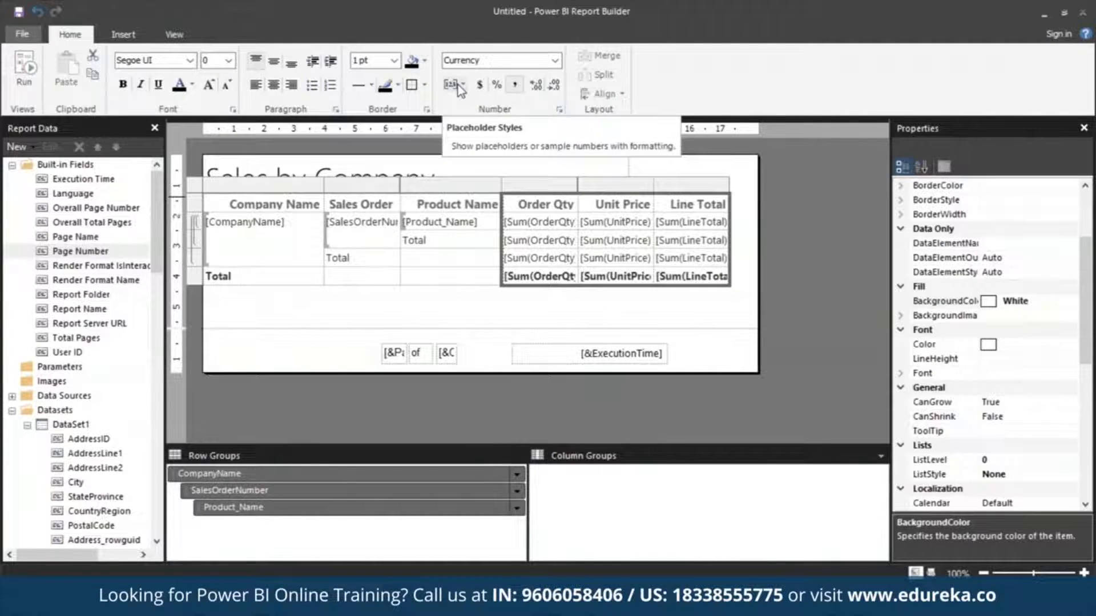
# Show sample values instead of placeholders for the table's numeric cells.
pyautogui.click(457, 87)
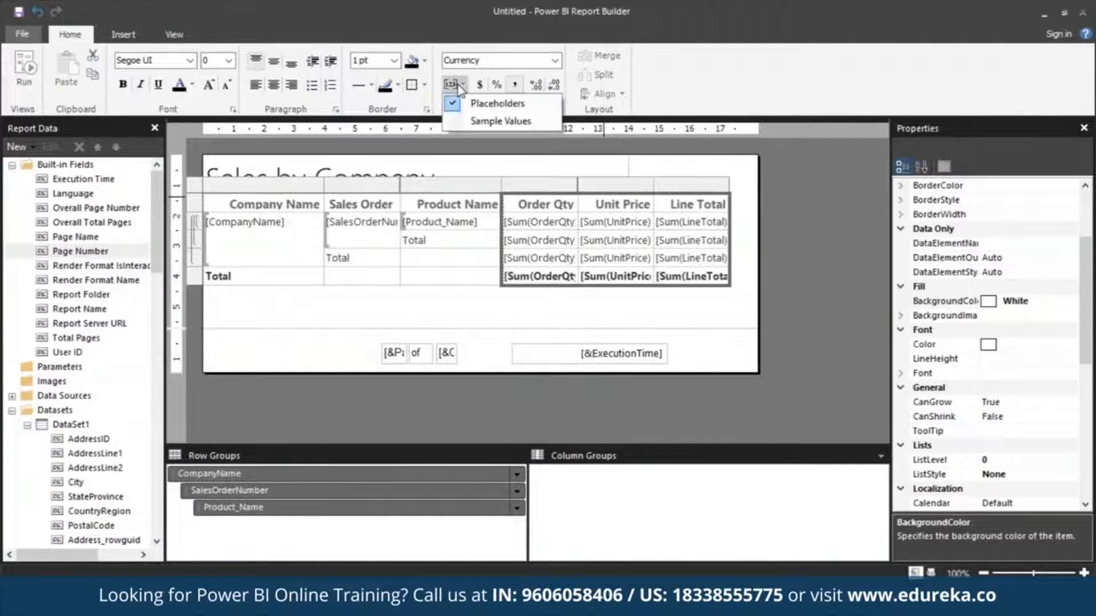
pyautogui.click(472, 120)
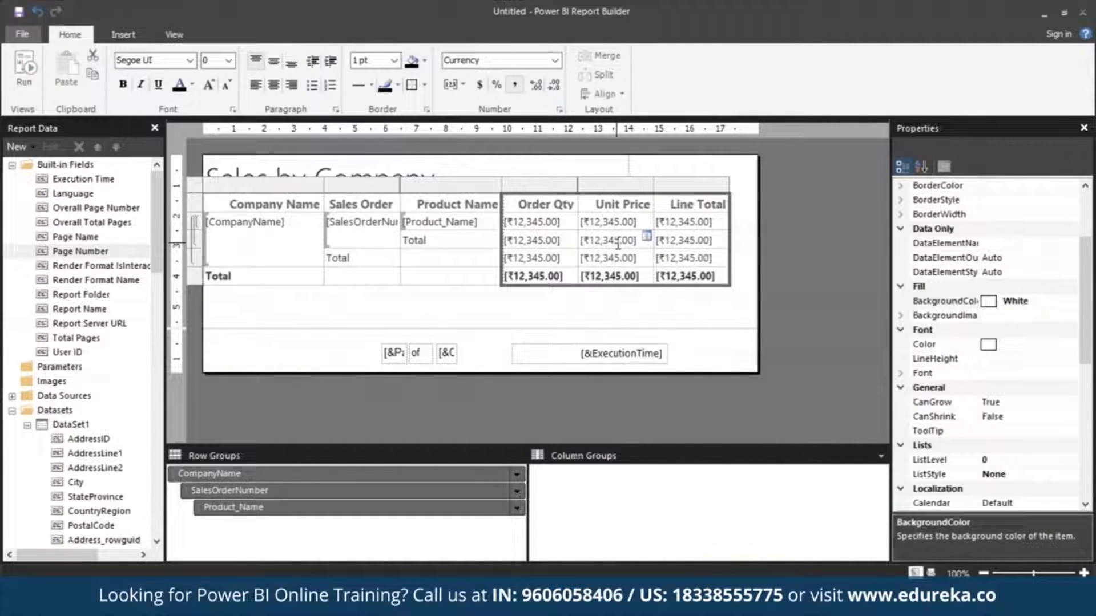
pyautogui.click(723, 314)
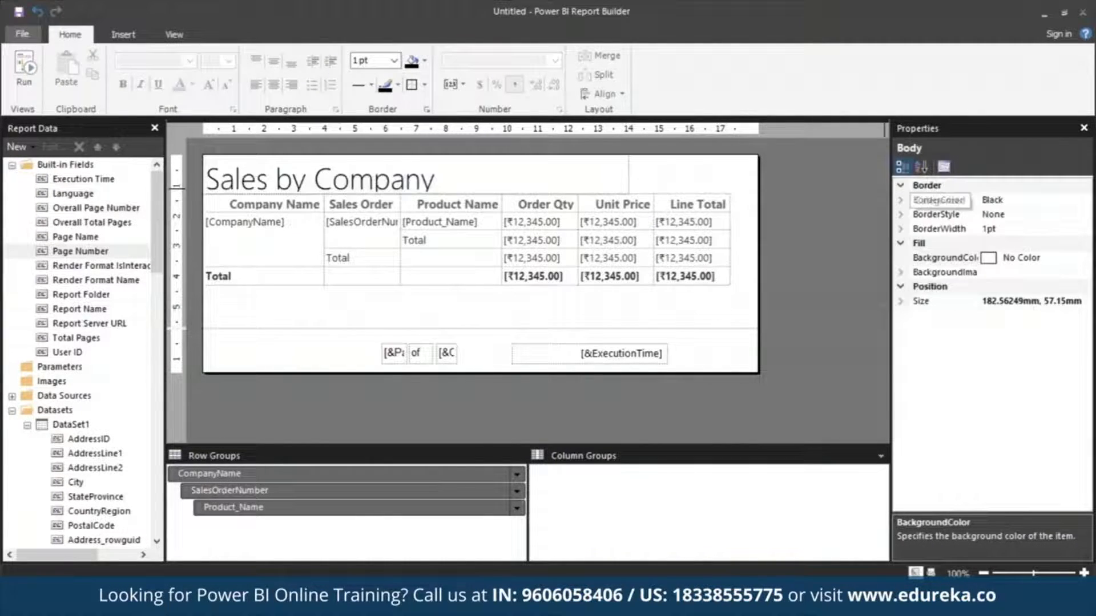
# Turn on Advanced Mode for the row and column groups.
pyautogui.click(174, 35)
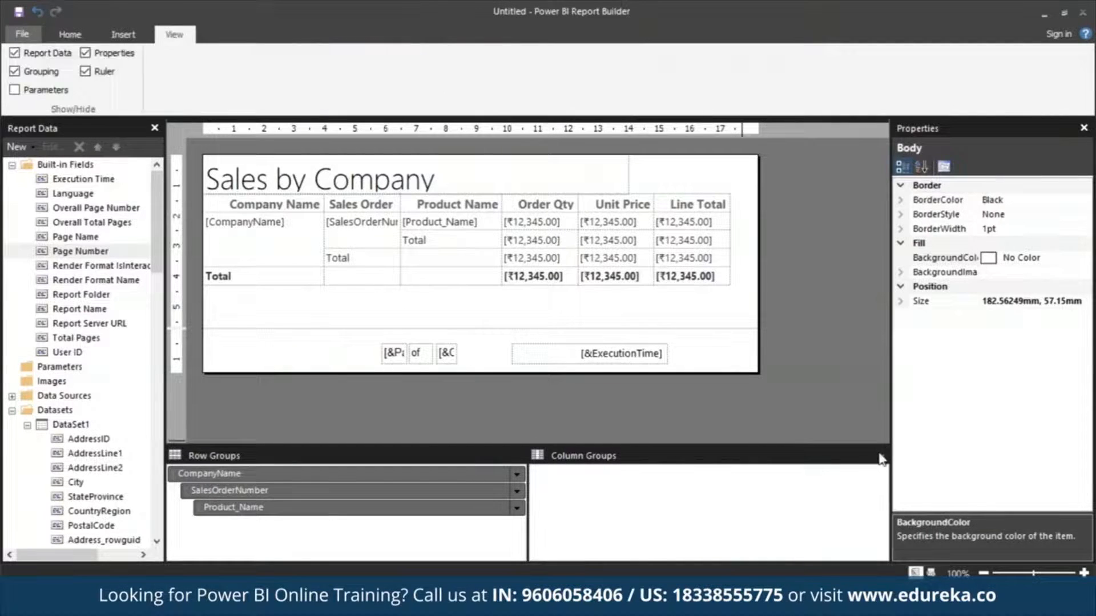
pyautogui.click(881, 457)
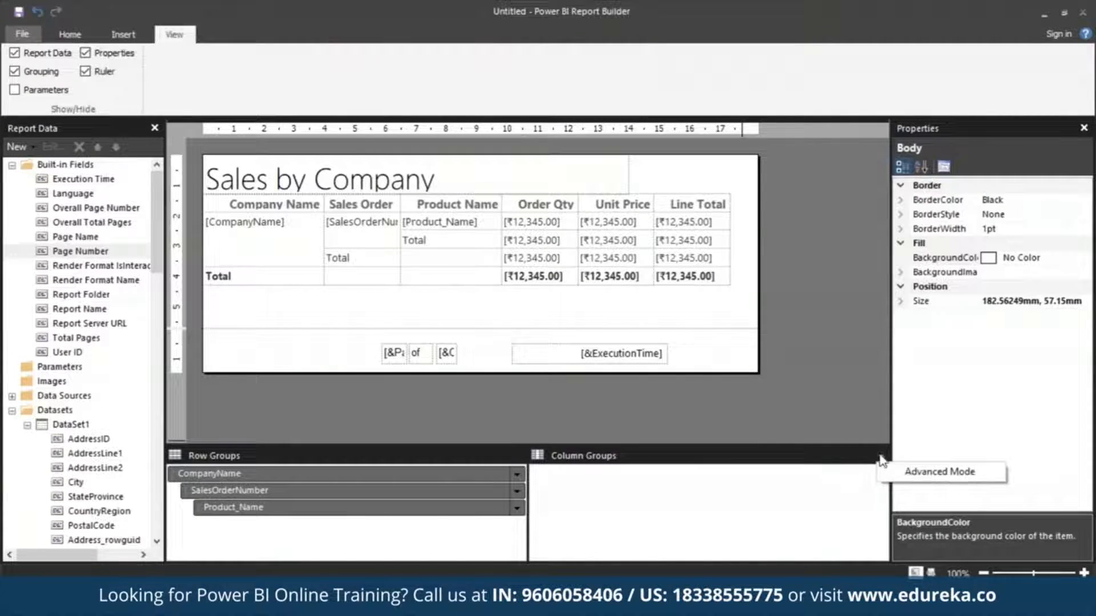
pyautogui.click(899, 471)
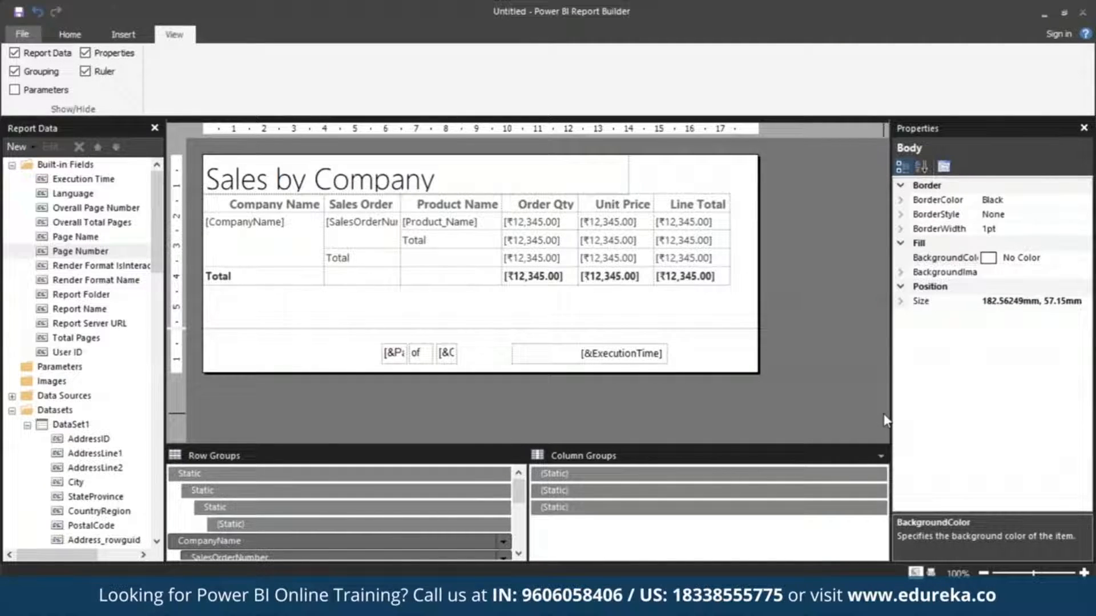
# Set the topmost static row group member to keep with the group After and to repeat on new pages (True).
pyautogui.click(368, 475)
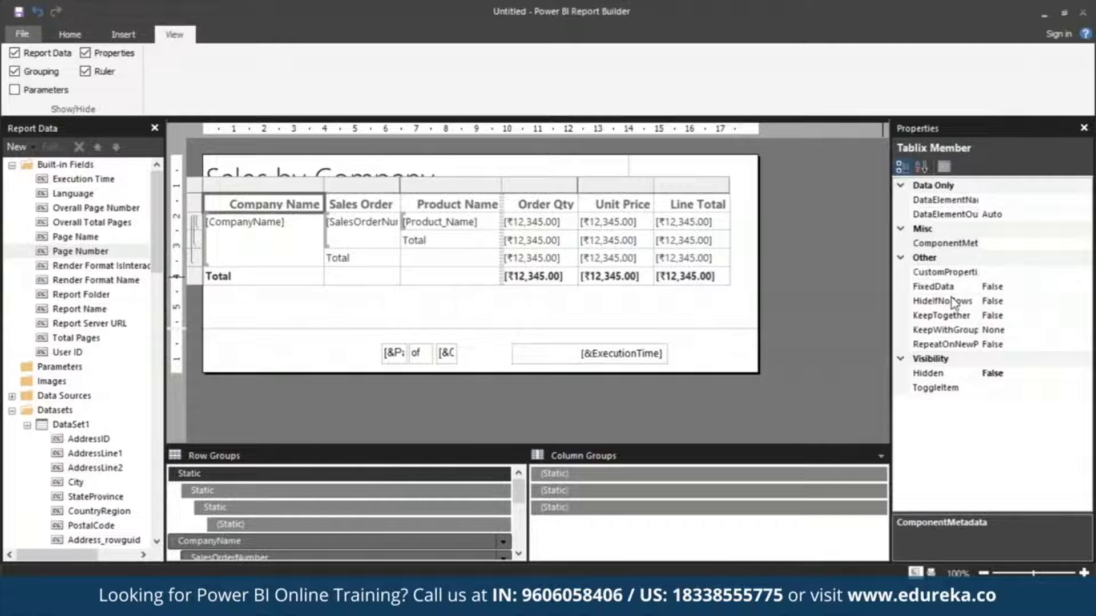
pyautogui.click(993, 331)
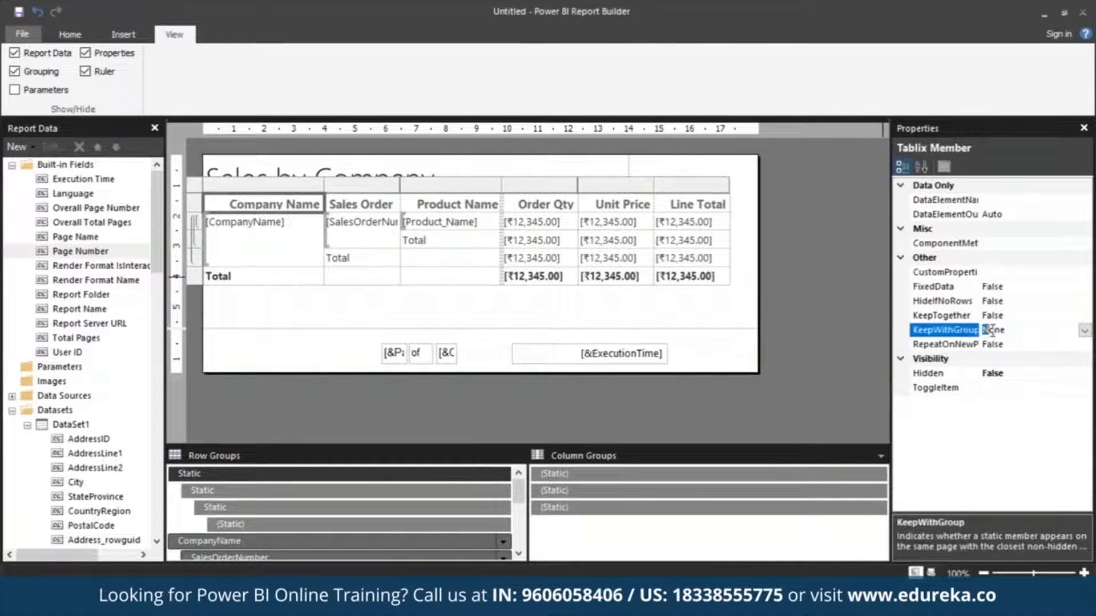
pyautogui.write('After')
pyautogui.click(1024, 346)
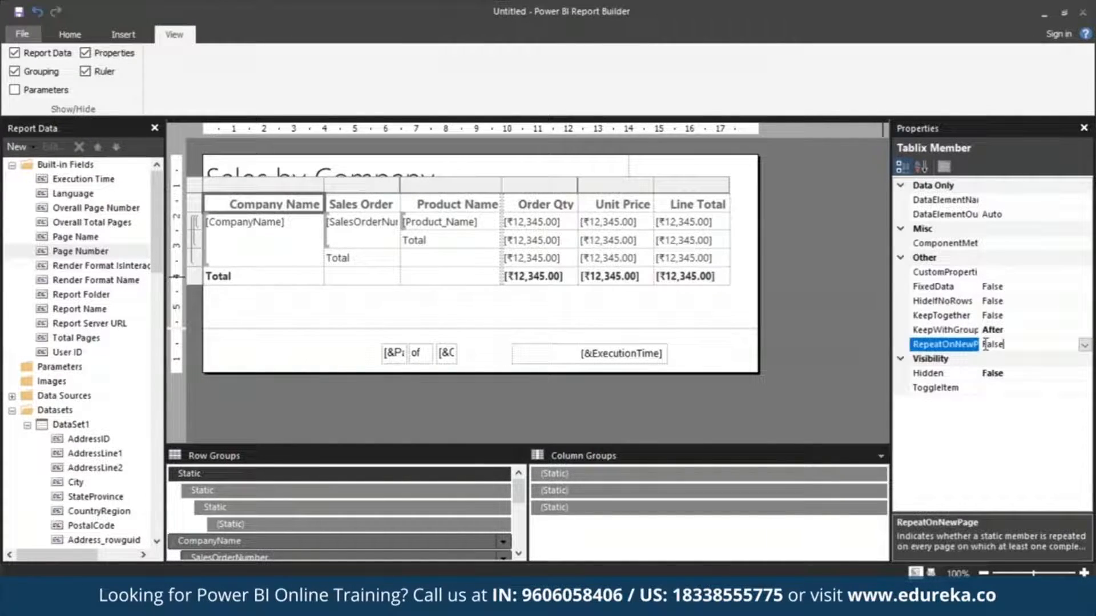
pyautogui.doubleClick(1026, 349)
pyautogui.click(1026, 350)
# Run the report, compare the normal and print layouts, and check the first four pages in print layout.
pyautogui.click(63, 35)
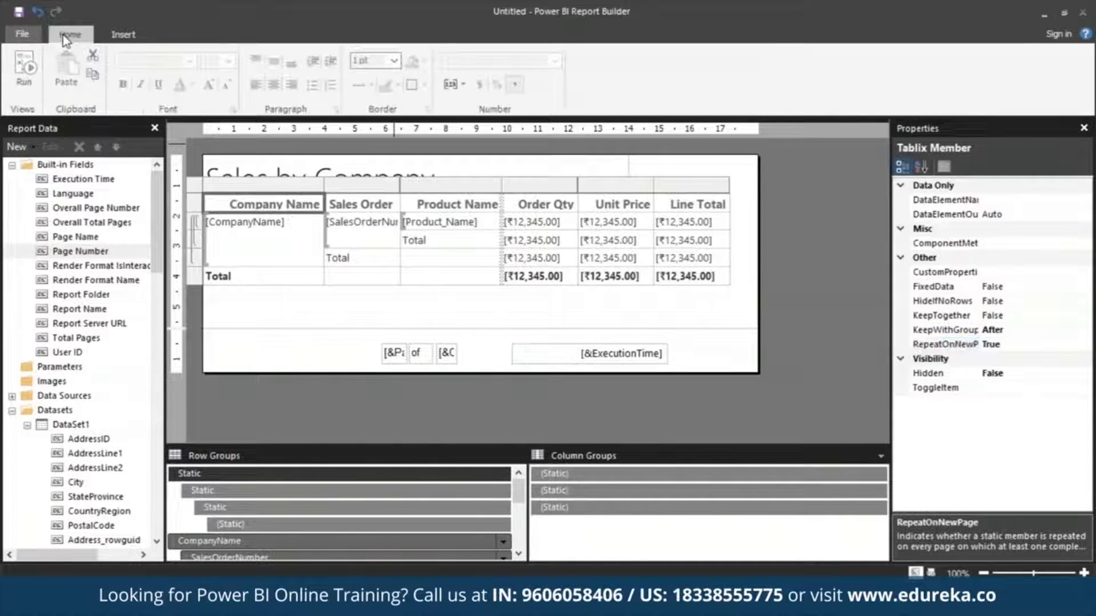
pyautogui.click(23, 83)
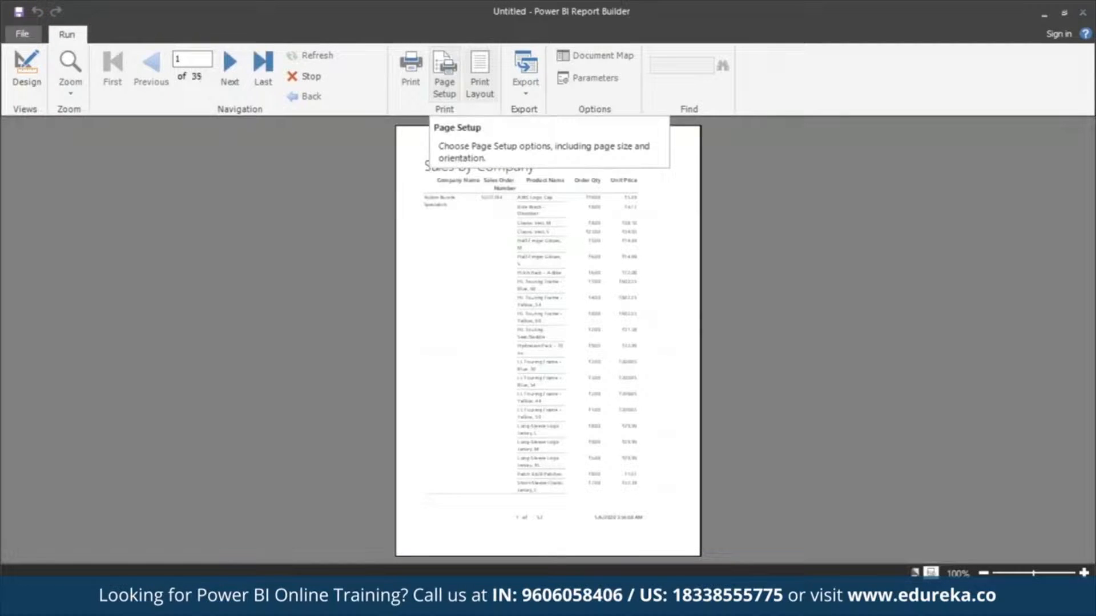
pyautogui.click(486, 64)
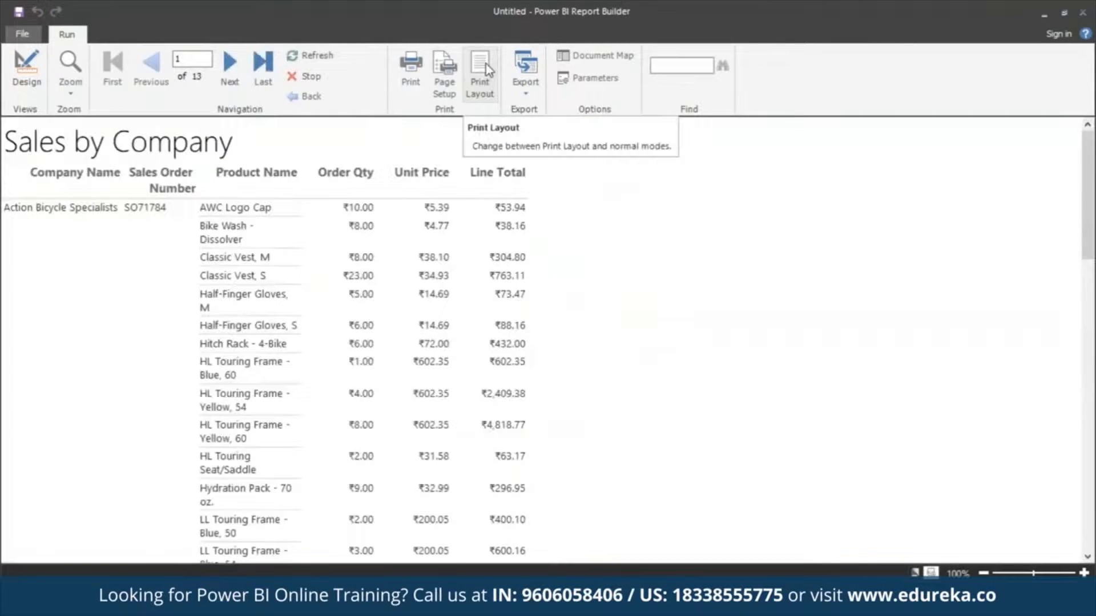
pyautogui.click(485, 63)
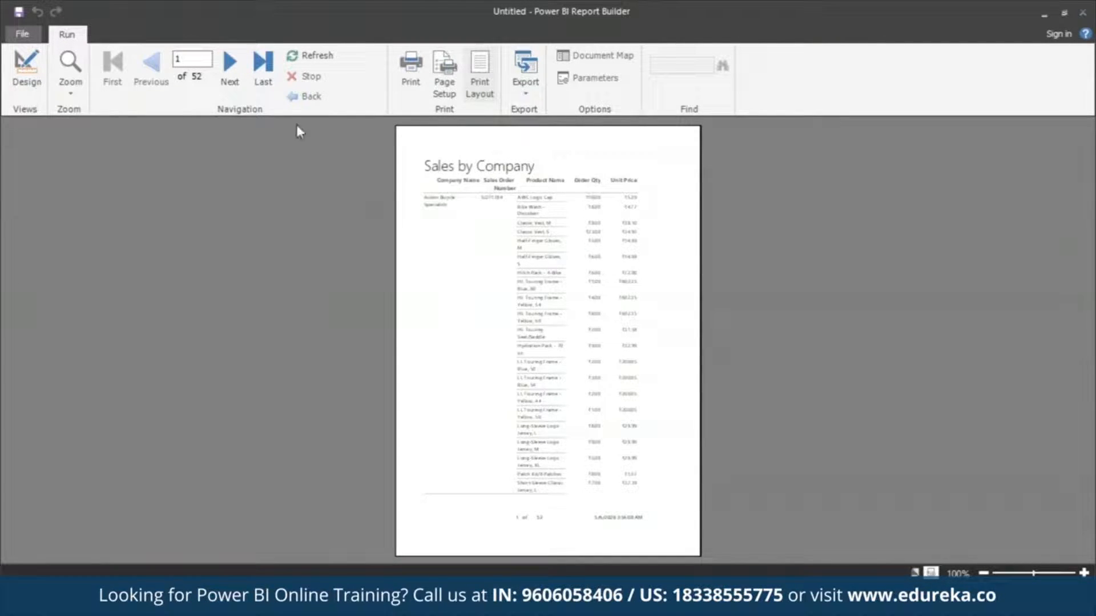
pyautogui.click(237, 70)
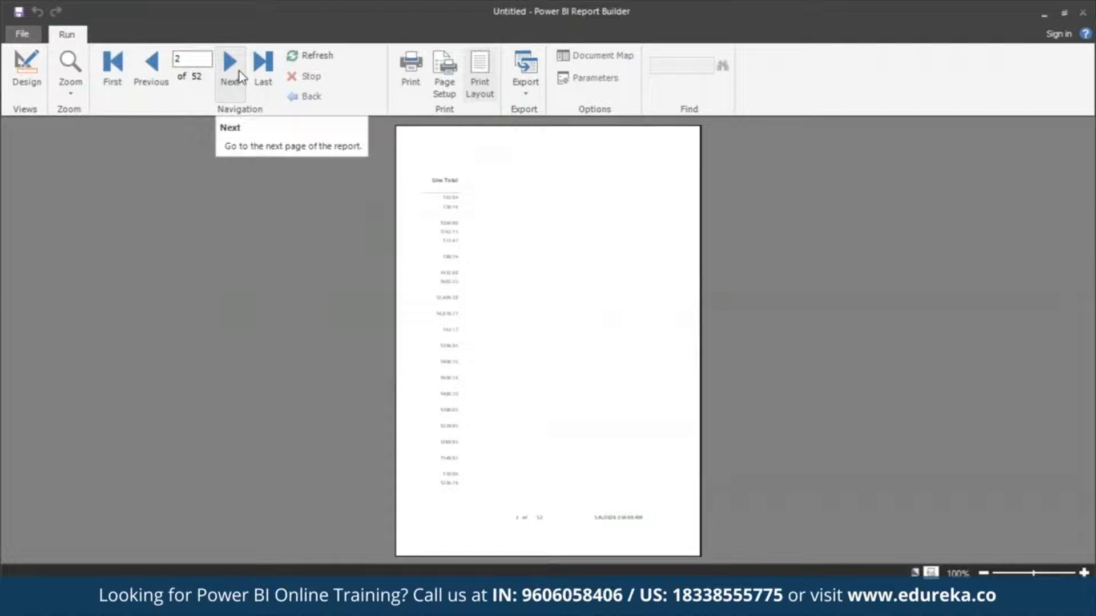
pyautogui.click(238, 70)
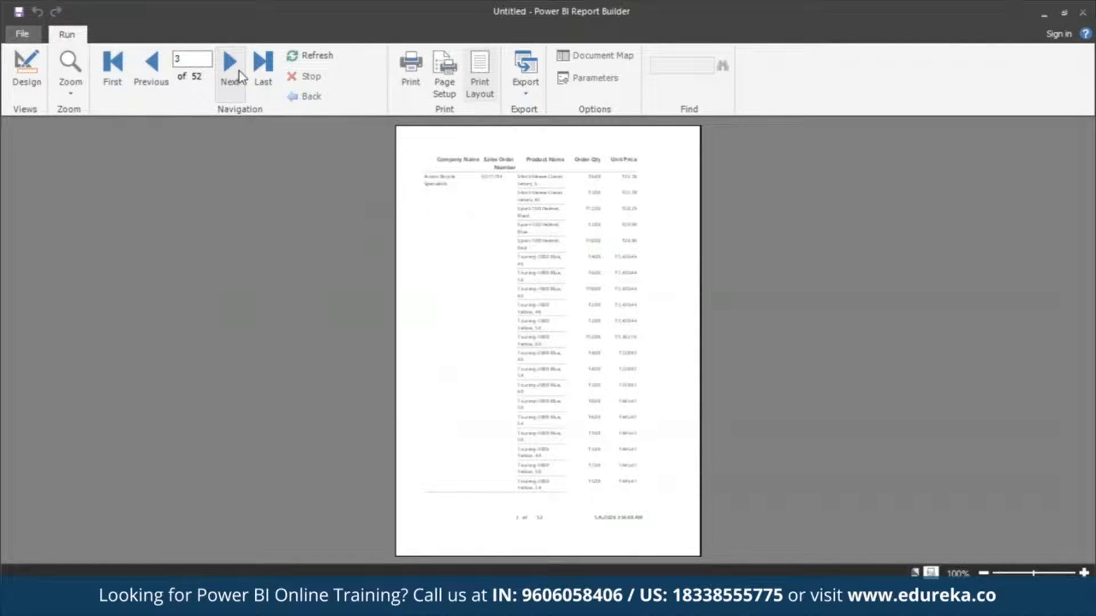
pyautogui.click(239, 71)
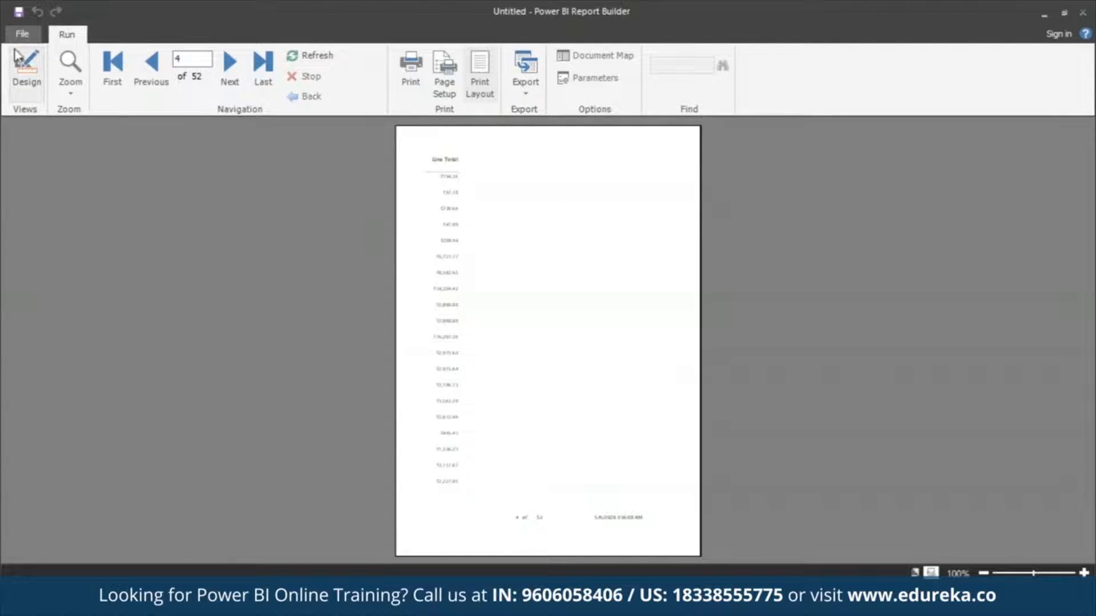
# Return to the report design and narrow the whole table to about 14 cm, matching the title's width.
pyautogui.click(29, 64)
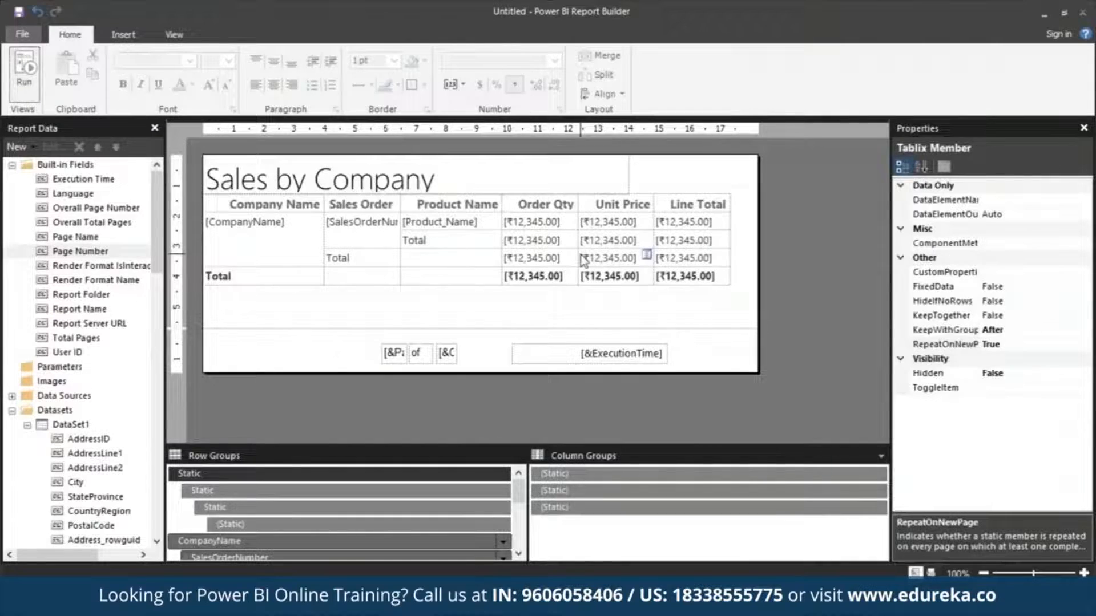
pyautogui.click(731, 201)
pyautogui.moveTo(732, 190); pyautogui.dragTo(629, 195)
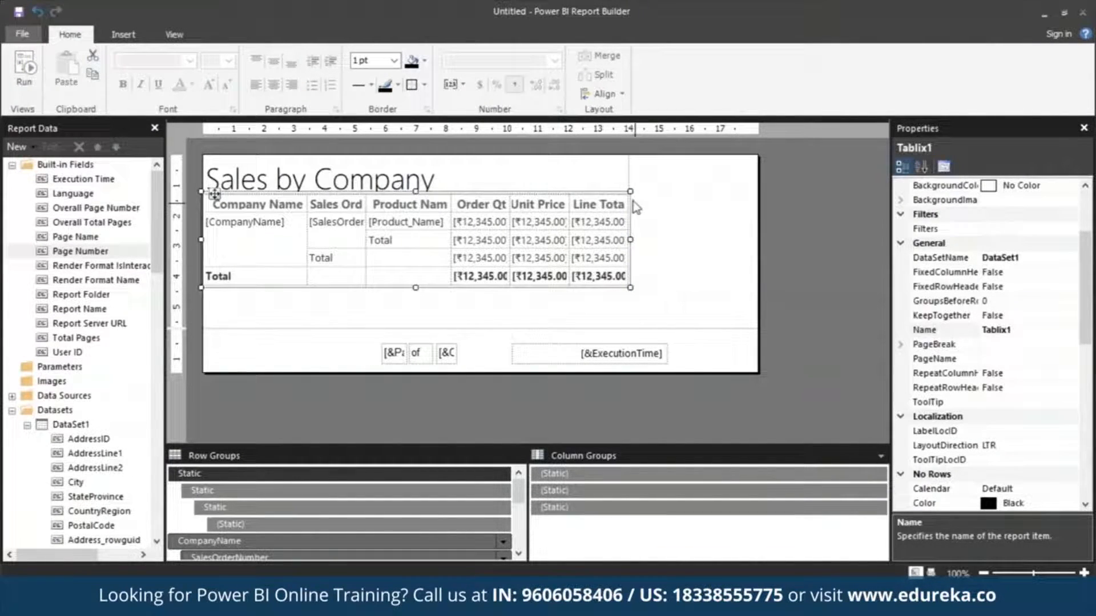
# Adjust the Sales Order column to about 2.4 cm, Order Qty and Unit Price to about 2.1 cm, and Line Total to about 2.3 cm.
pyautogui.click(574, 205)
pyautogui.moveTo(569, 183); pyautogui.dragTo(628, 183)
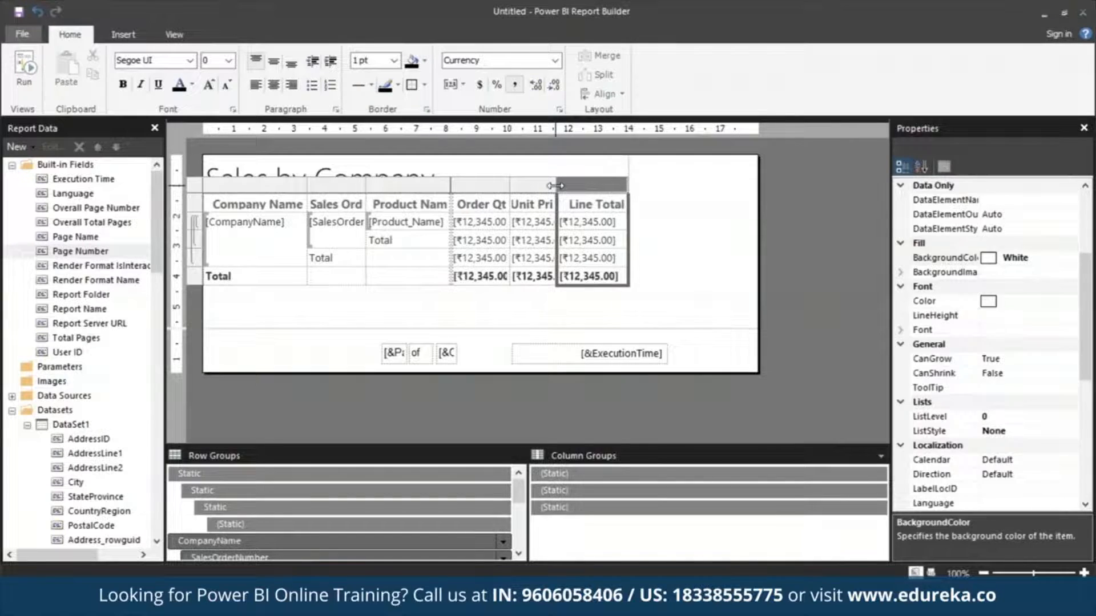
pyautogui.moveTo(556, 186); pyautogui.dragTo(573, 186)
pyautogui.moveTo(507, 186); pyautogui.dragTo(456, 186)
pyautogui.moveTo(366, 185); pyautogui.dragTo(379, 186)
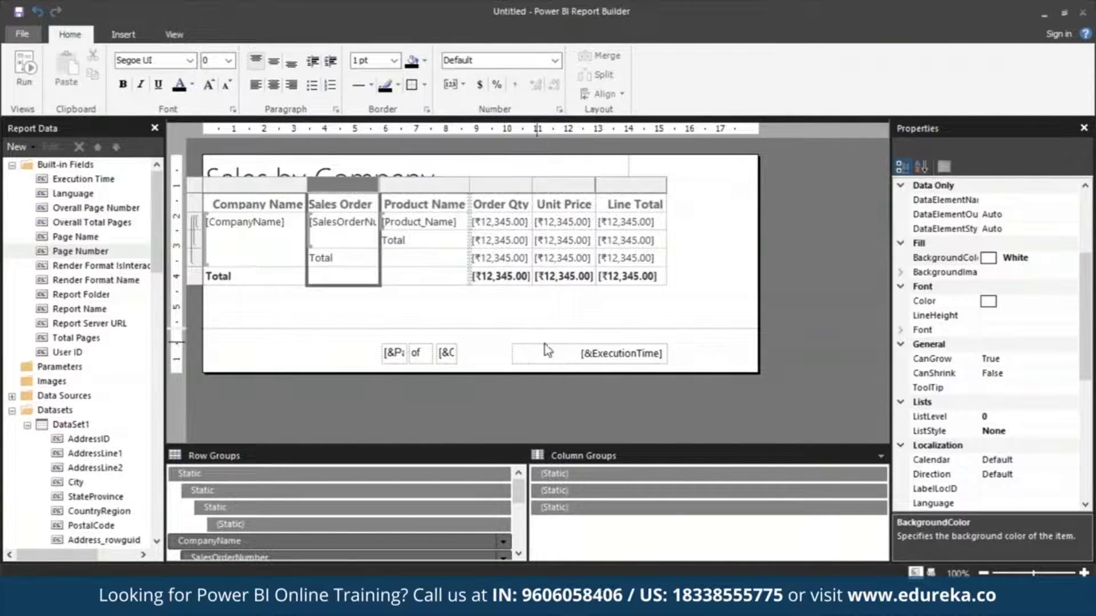
pyautogui.click(562, 305)
# Run the report again and check the column fit and repeated headers on its first and last pages in print layout.
pyautogui.click(27, 81)
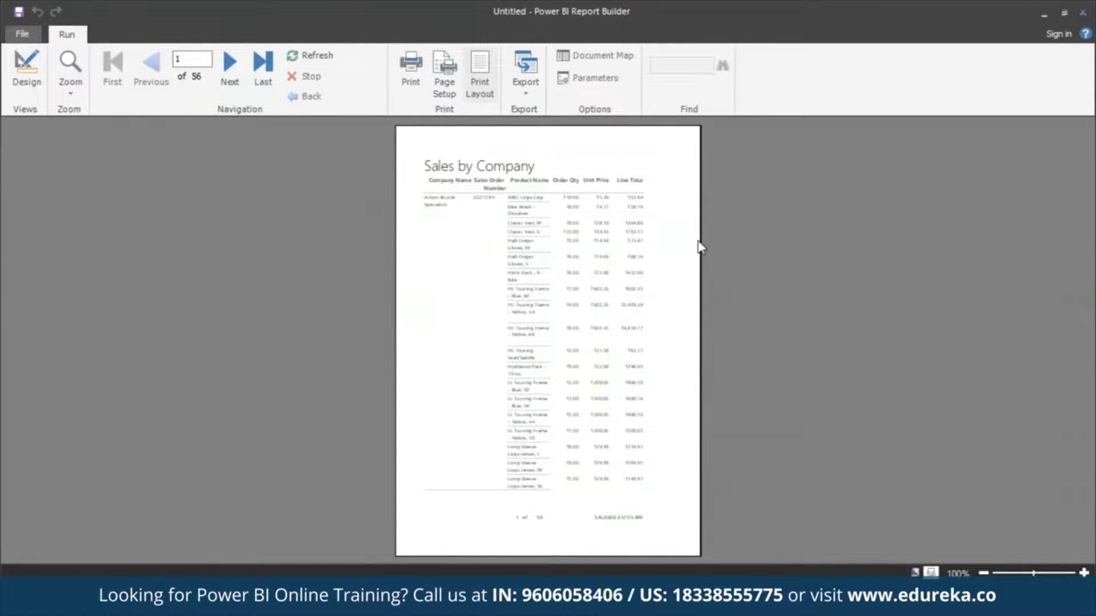
pyautogui.click(262, 77)
pyautogui.click(151, 66)
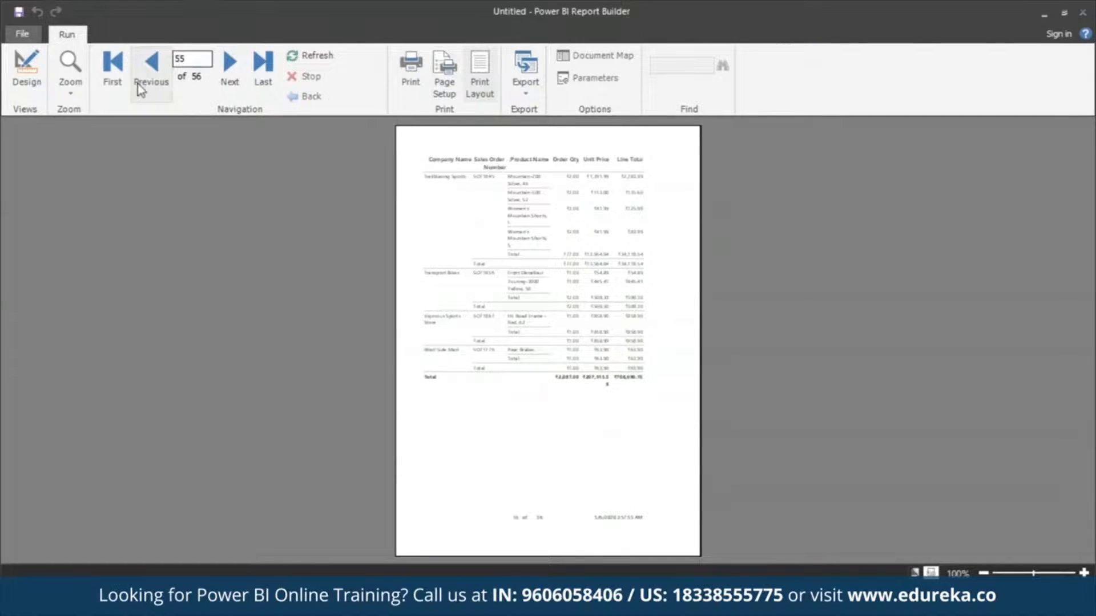
pyautogui.click(112, 64)
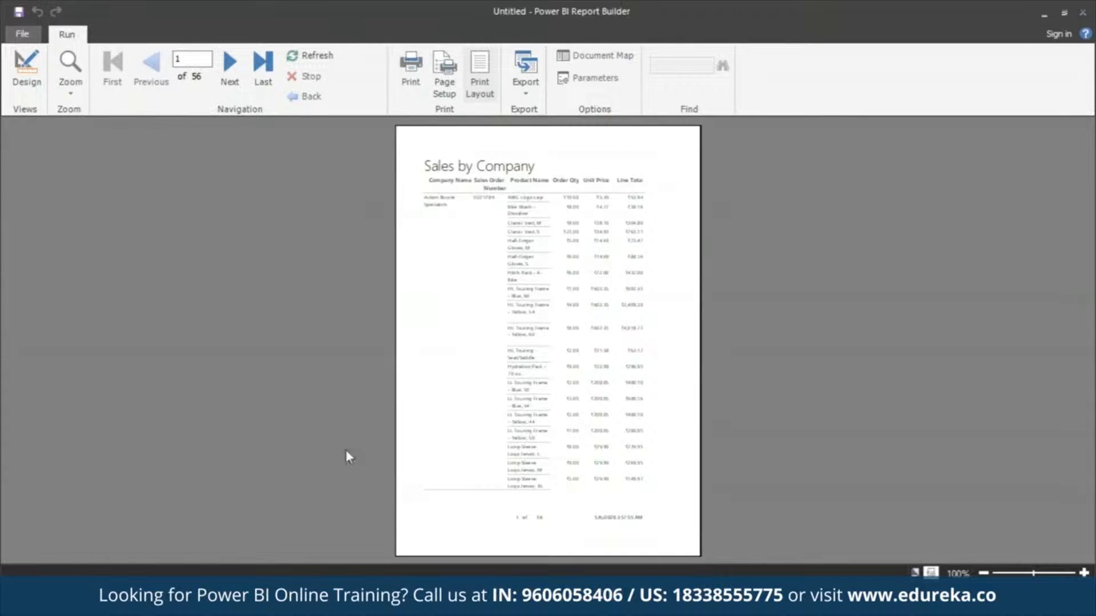
# Switch the report preview out of print layout and review the first page from the title to the footer.
pyautogui.click(479, 64)
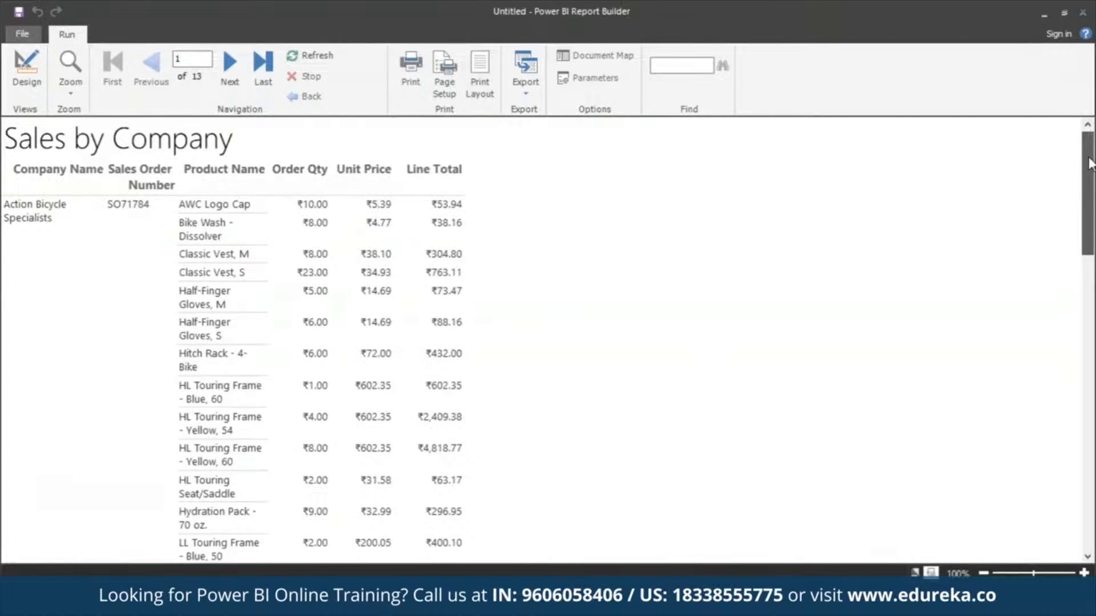
pyautogui.moveTo(1090, 163); pyautogui.dragTo(1089, 458)
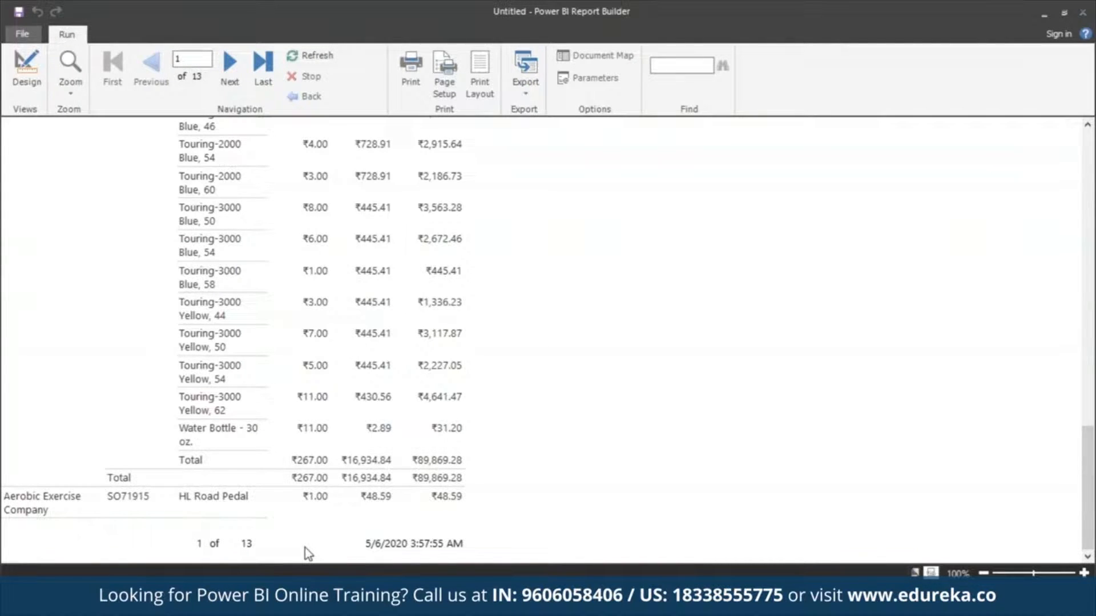
pyautogui.scroll(15, 1090, 162)
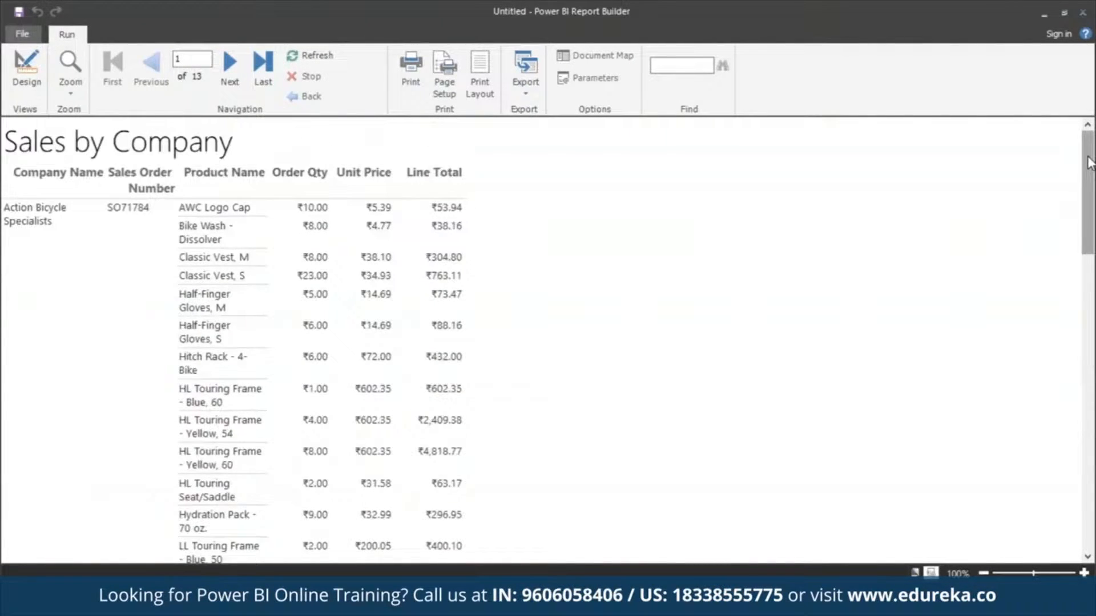